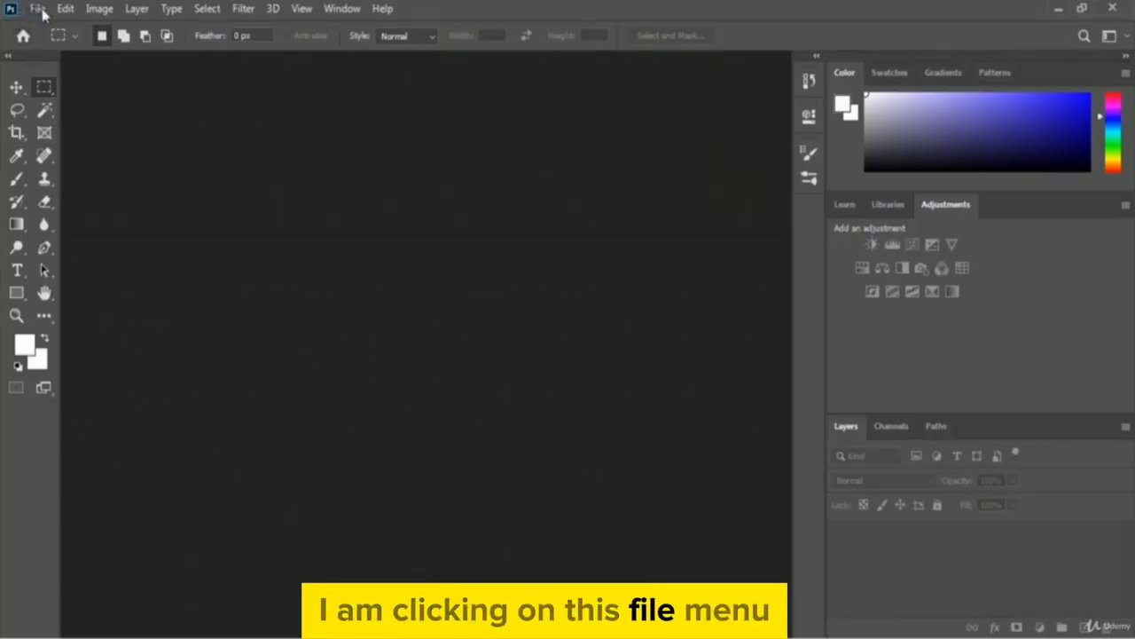
Open Rounded Glass Bottle.jpeg from the 02 Selection and Masking folder.
click(41, 11)
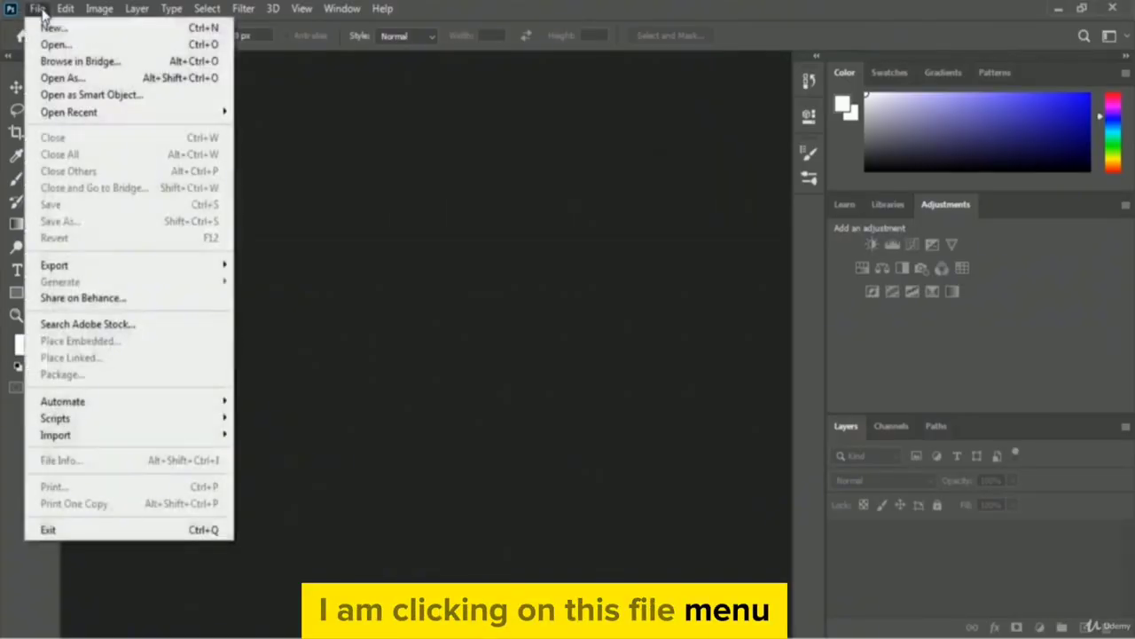
click(115, 46)
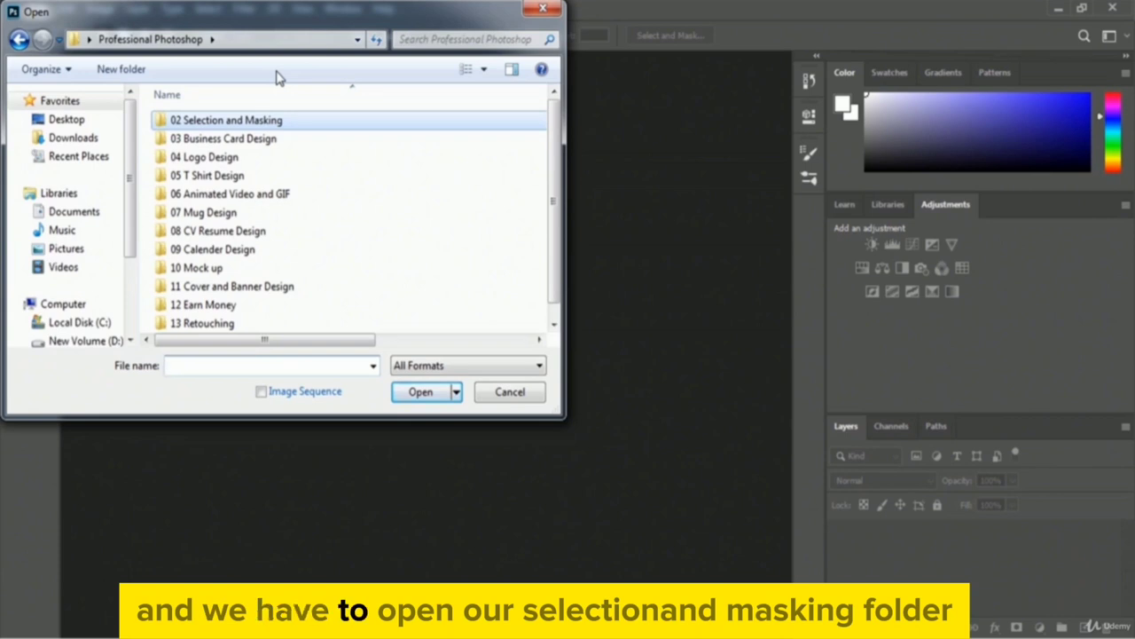
double_click(223, 124)
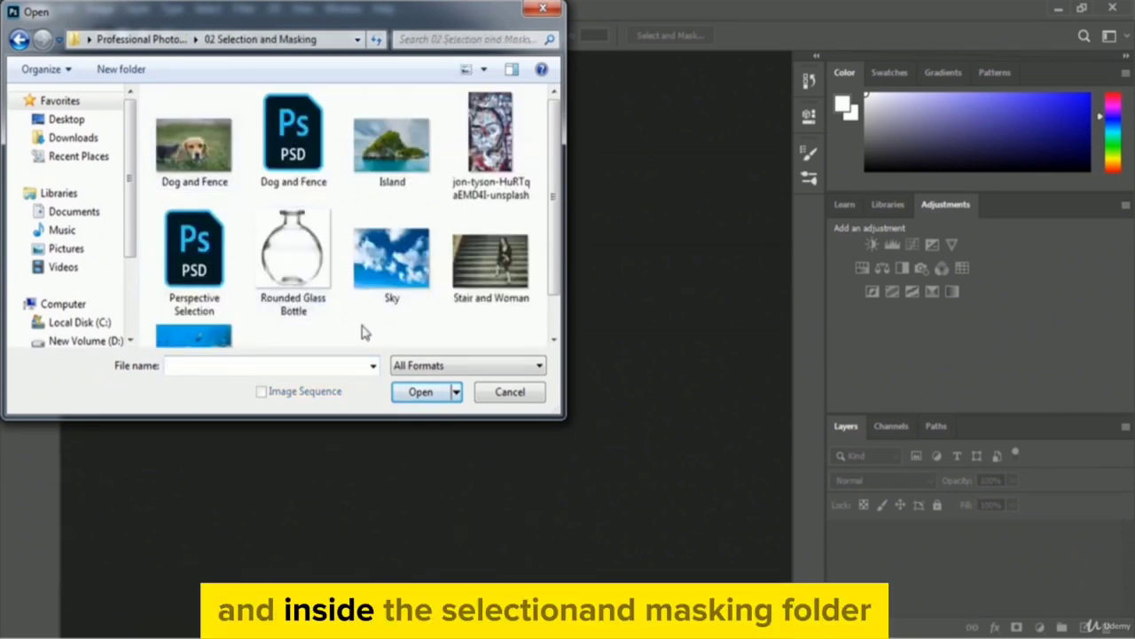
click(304, 320)
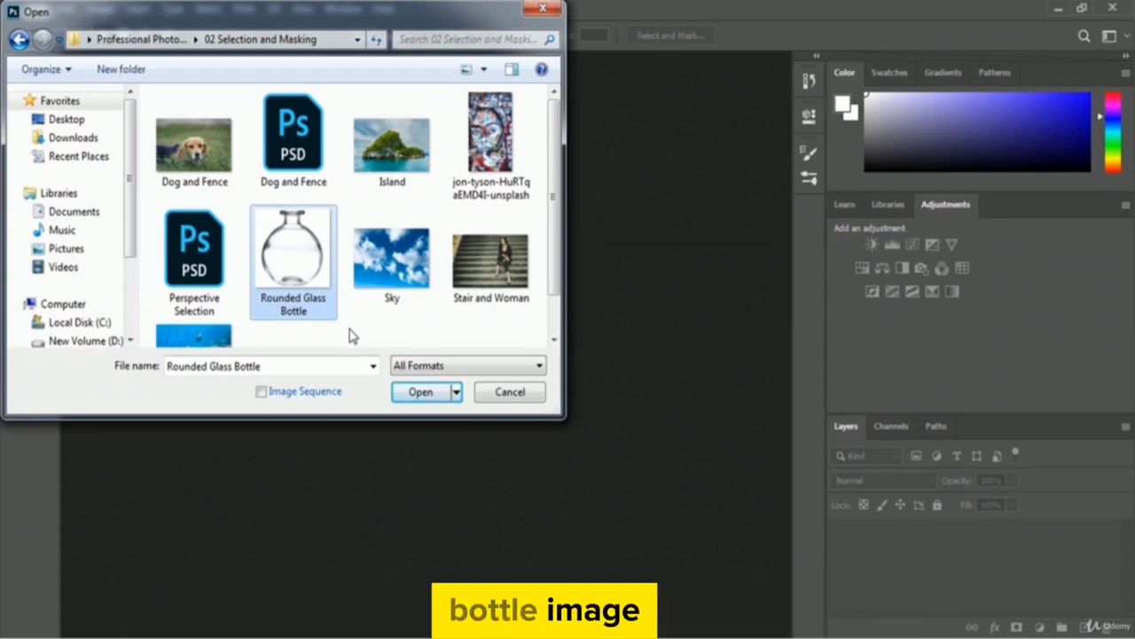
click(401, 397)
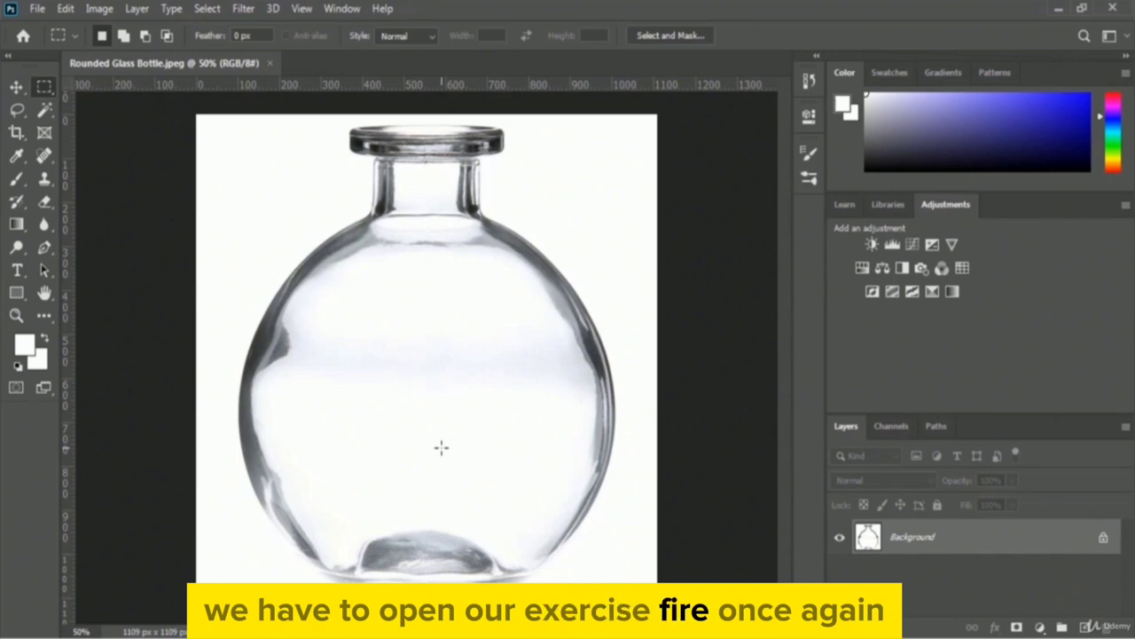
Open the Island image from the same 02 Selection and Masking folder.
click(38, 9)
click(55, 45)
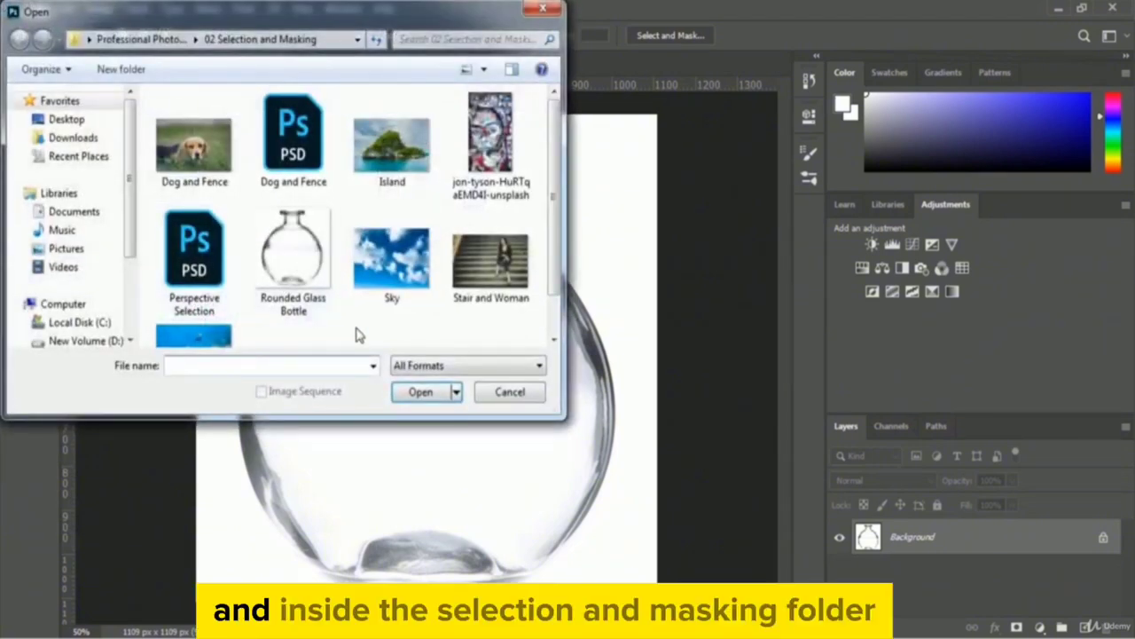
click(403, 177)
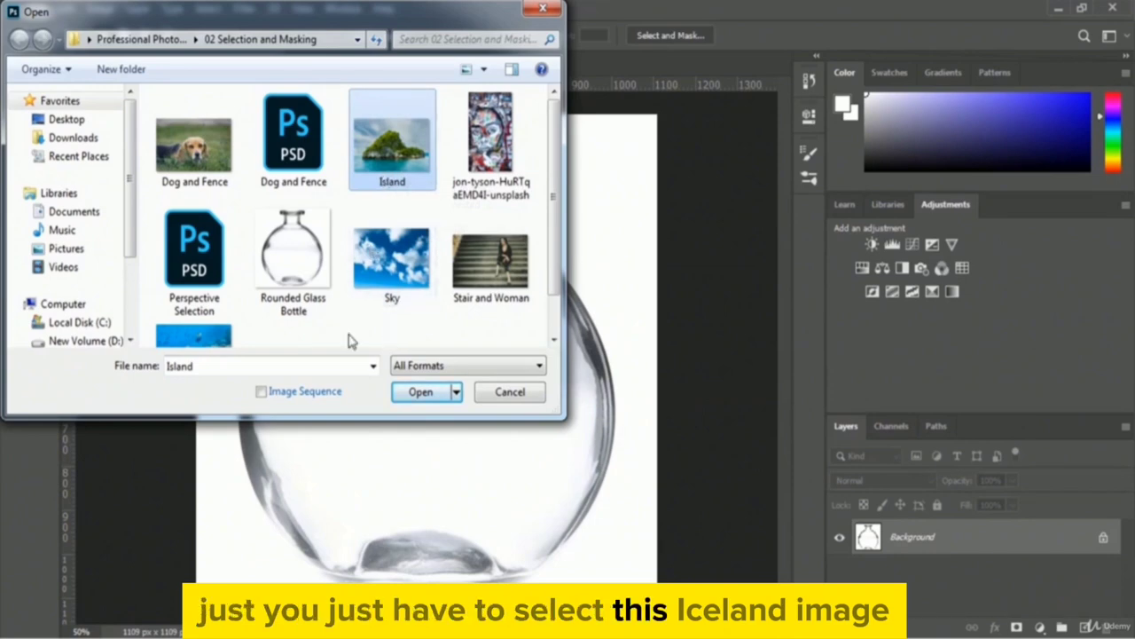
click(412, 393)
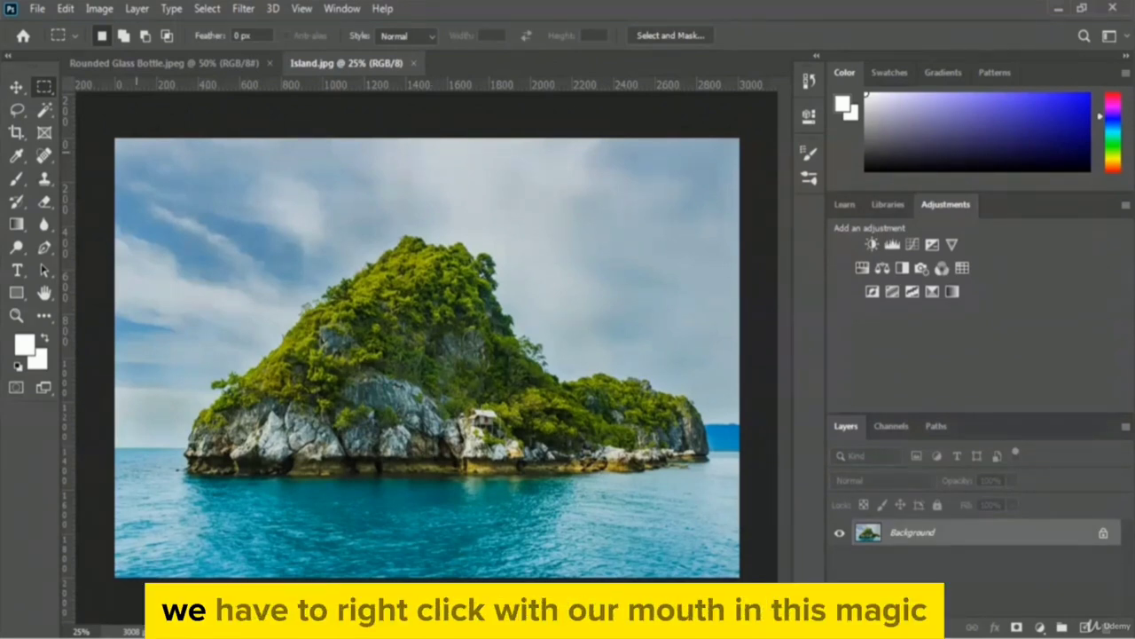
Switch to the Quick Selection Tool with a 130 px brush at 100% hardness.
right_click(48, 118)
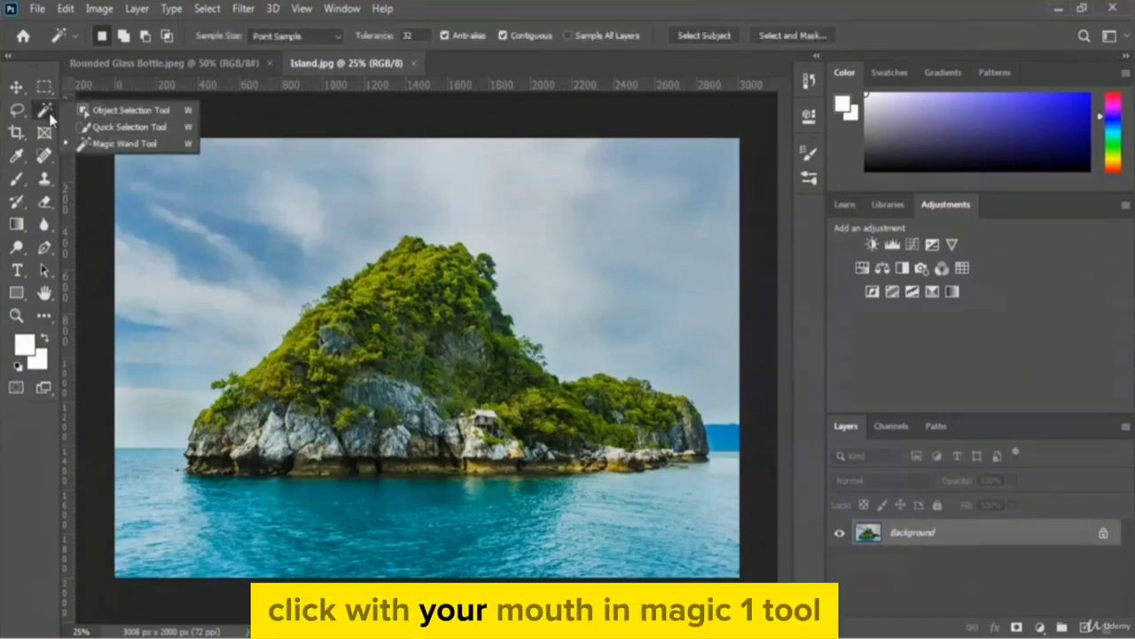
click(133, 126)
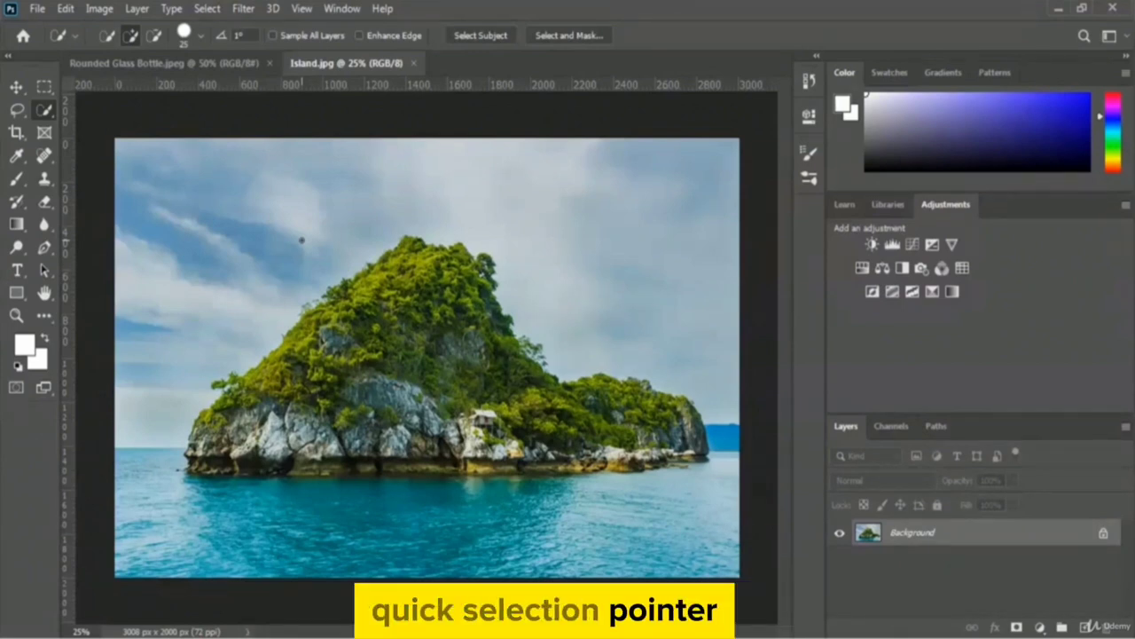
click(201, 38)
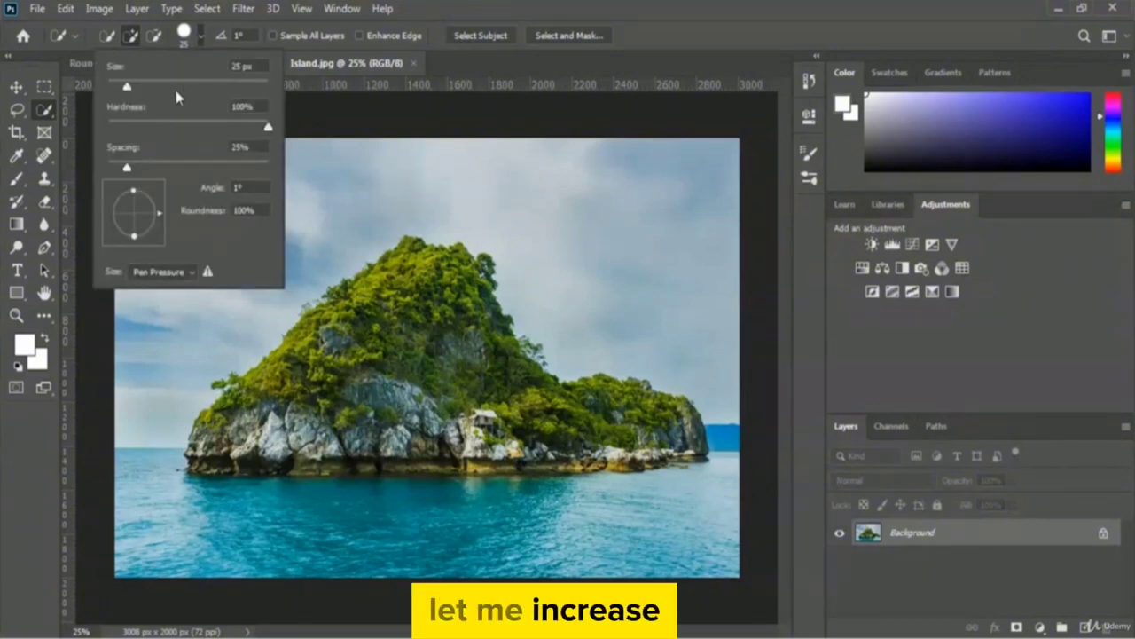
drag(164, 86, 186, 86)
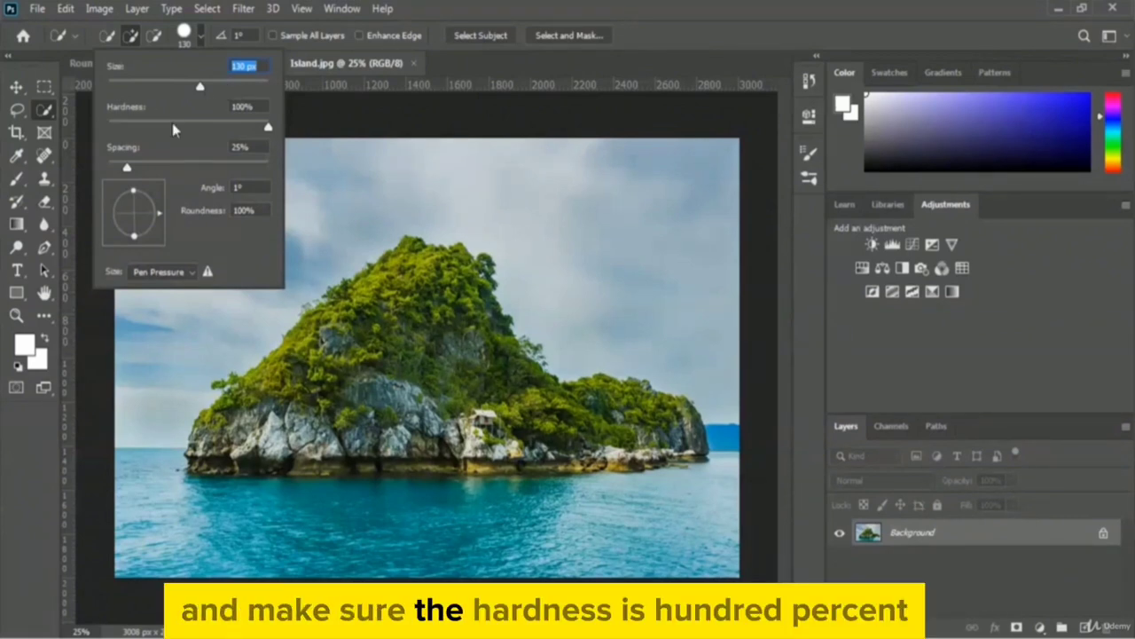
click(650, 55)
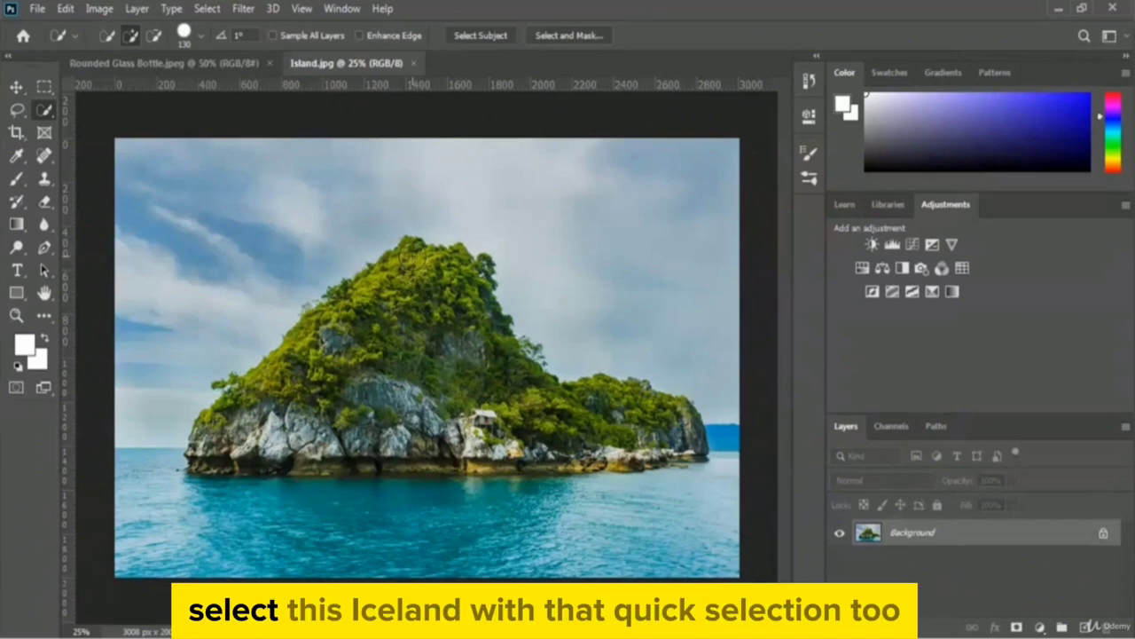
Paint across the island's upper slope, rocky base and cliff to select it.
mouse_move(412, 252)
mouse_down()
mouse_move(357, 332)
mouse_move(229, 414)
mouse_up()
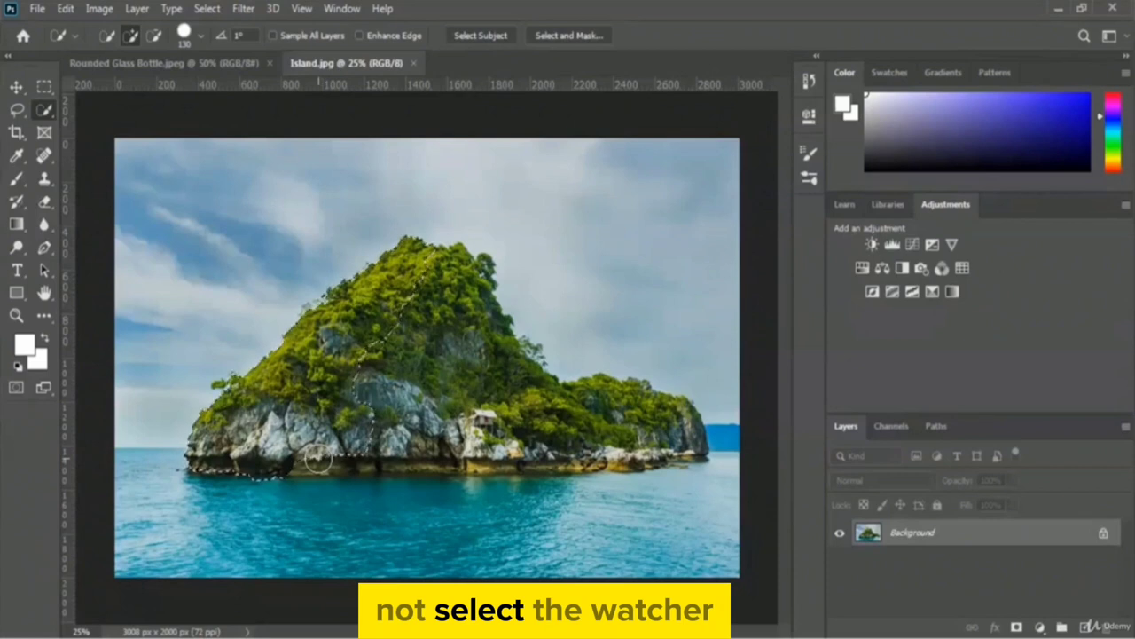
drag(317, 459, 373, 454)
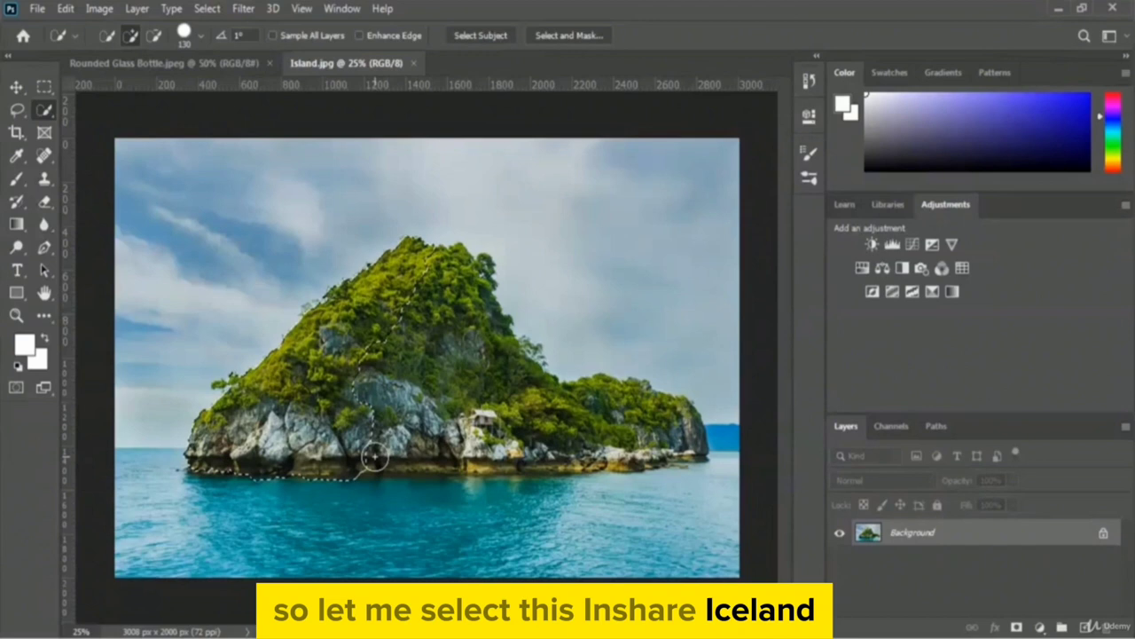
drag(409, 366, 442, 347)
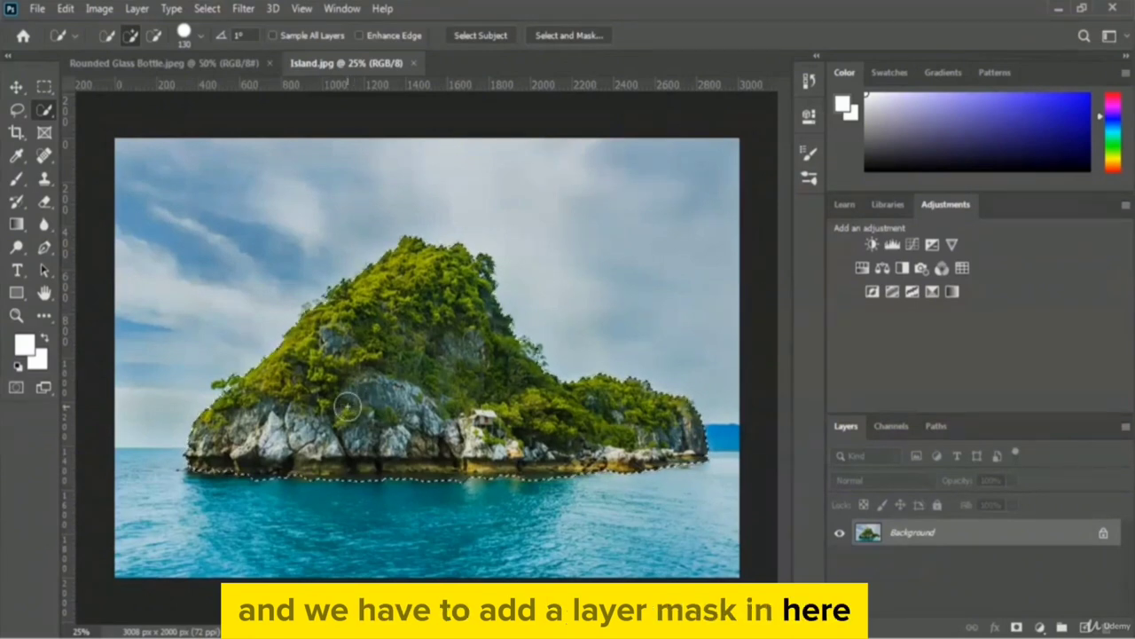
Mask Layer 0 to the island selection and switch to the Move tool.
click(1017, 628)
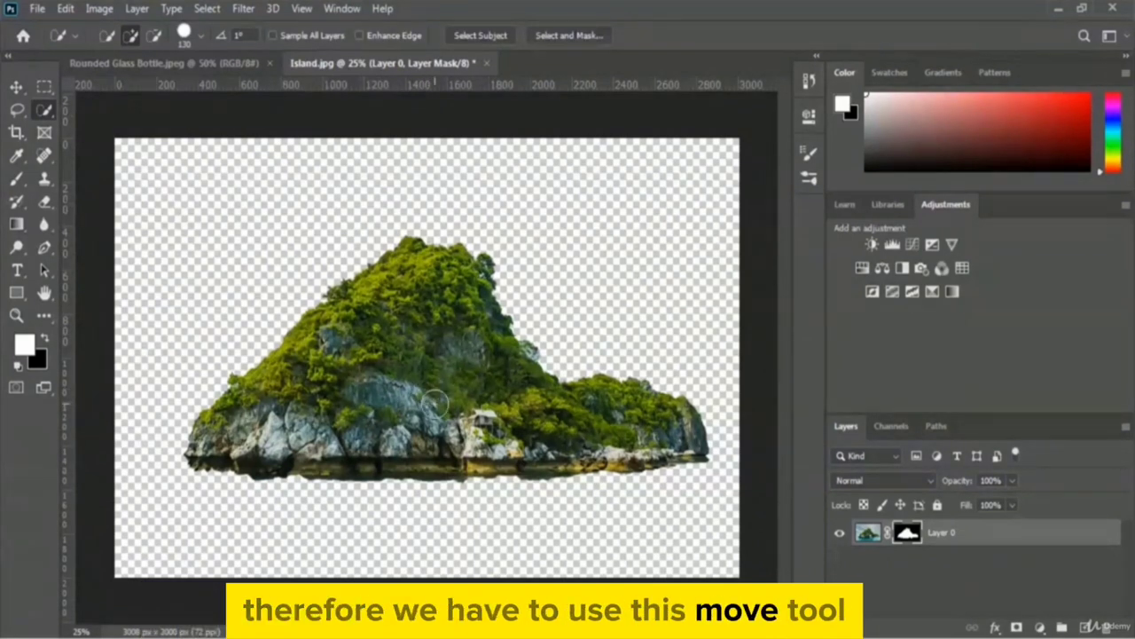
click(16, 88)
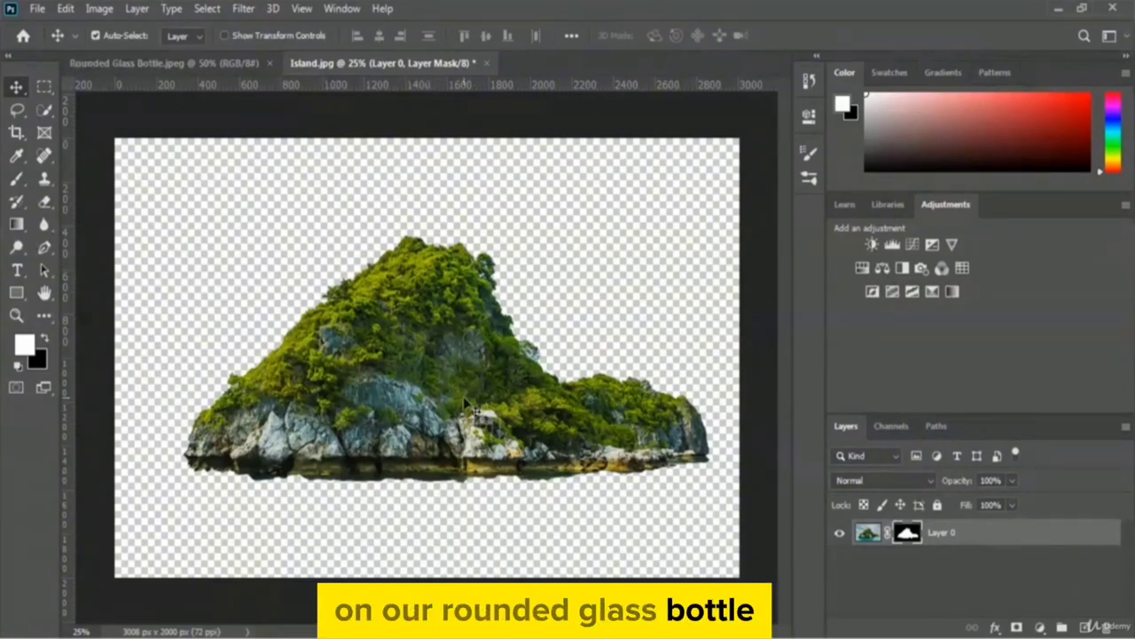
Drag the masked island into the Rounded Glass Bottle document as Layer 1, then start Free Transform.
drag(448, 390, 171, 77)
click(170, 66)
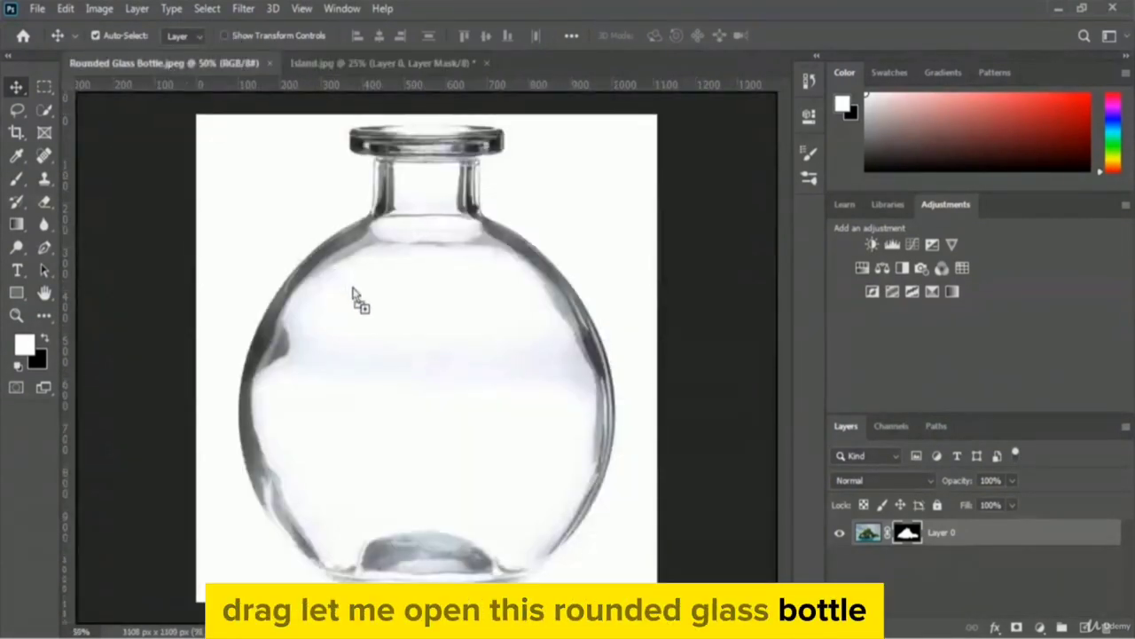
drag(413, 382, 476, 436)
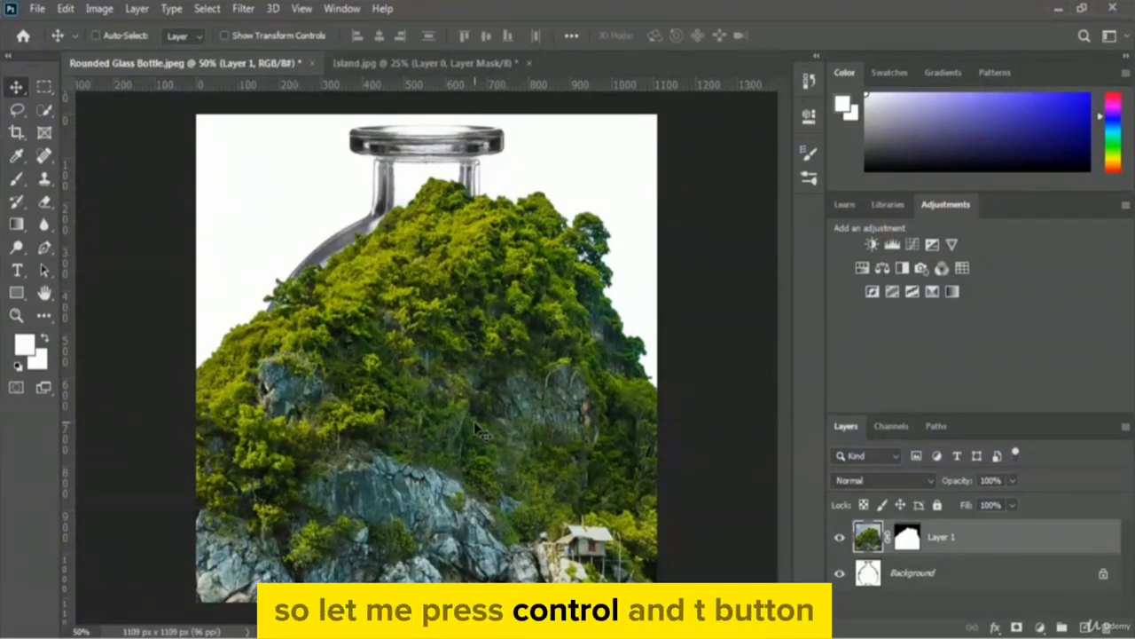
key(ctrl+t)
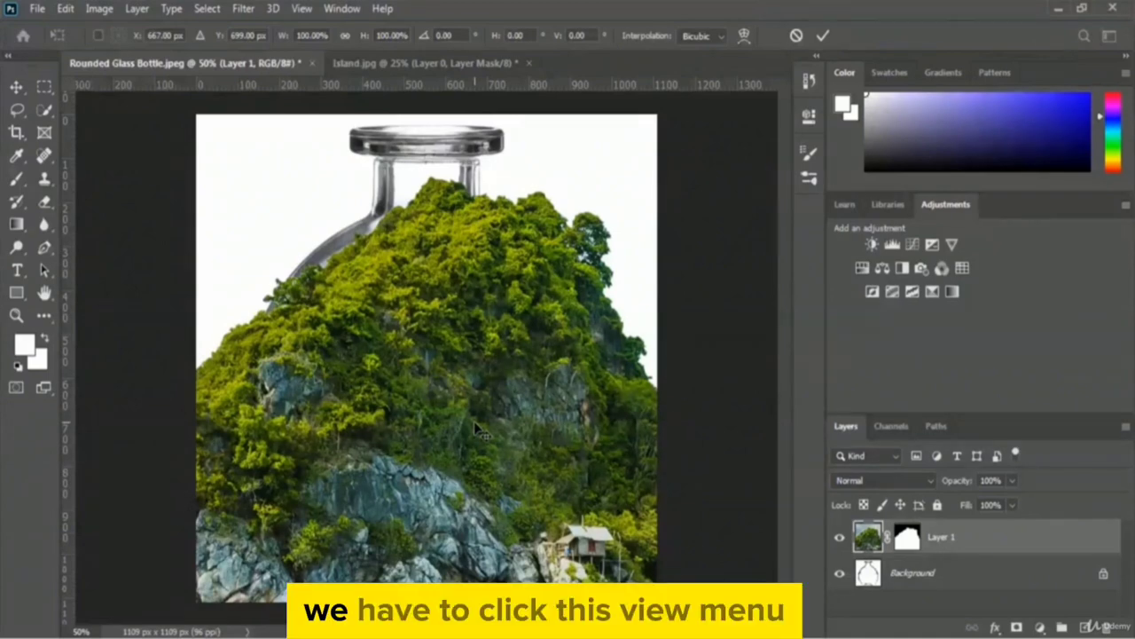
Zoom out twice, then shrink the island and move it into the bottle.
click(304, 11)
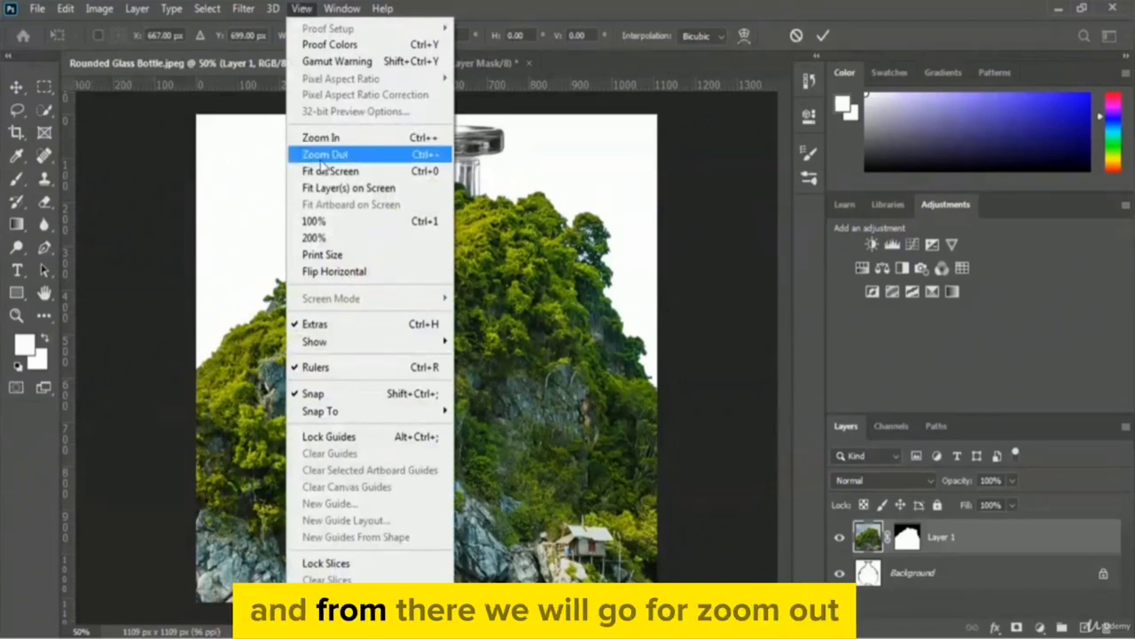
click(378, 157)
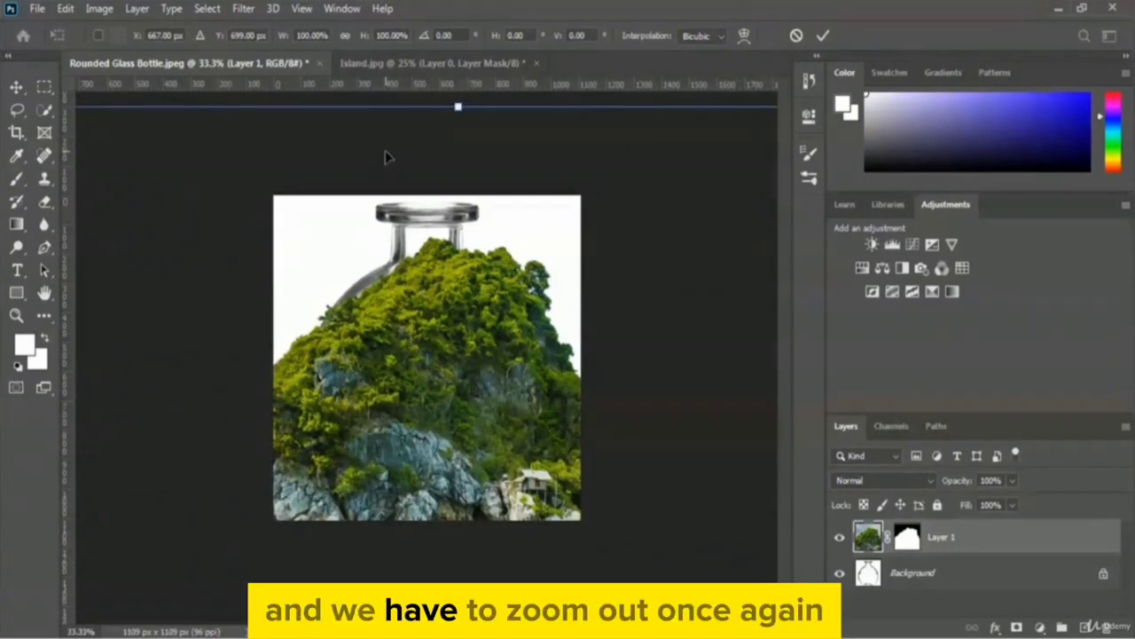
click(301, 8)
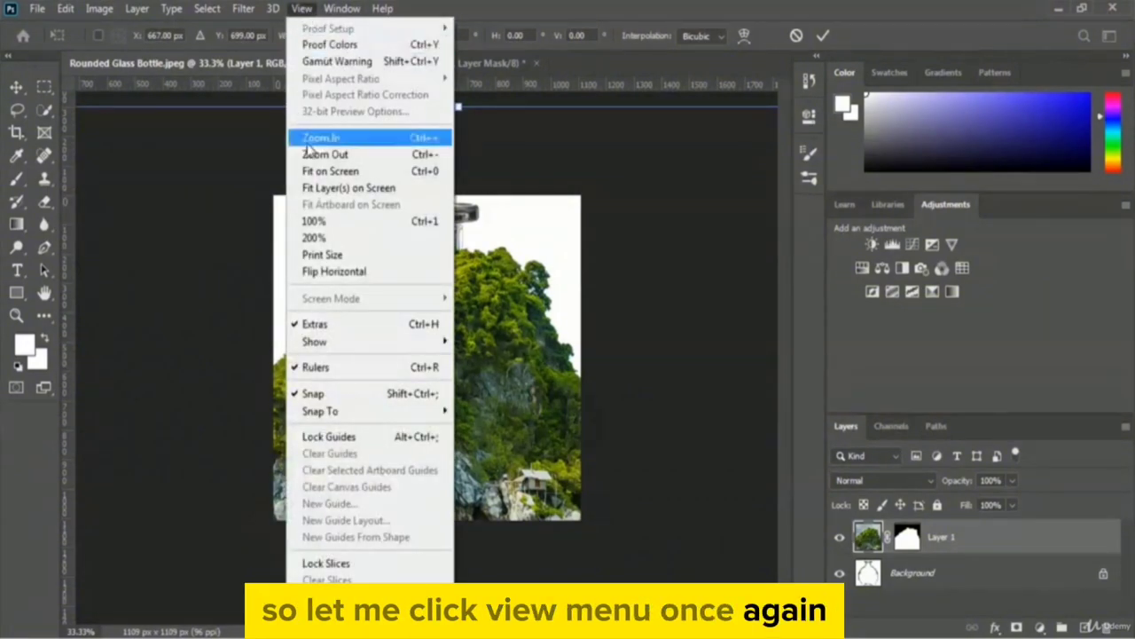
click(376, 158)
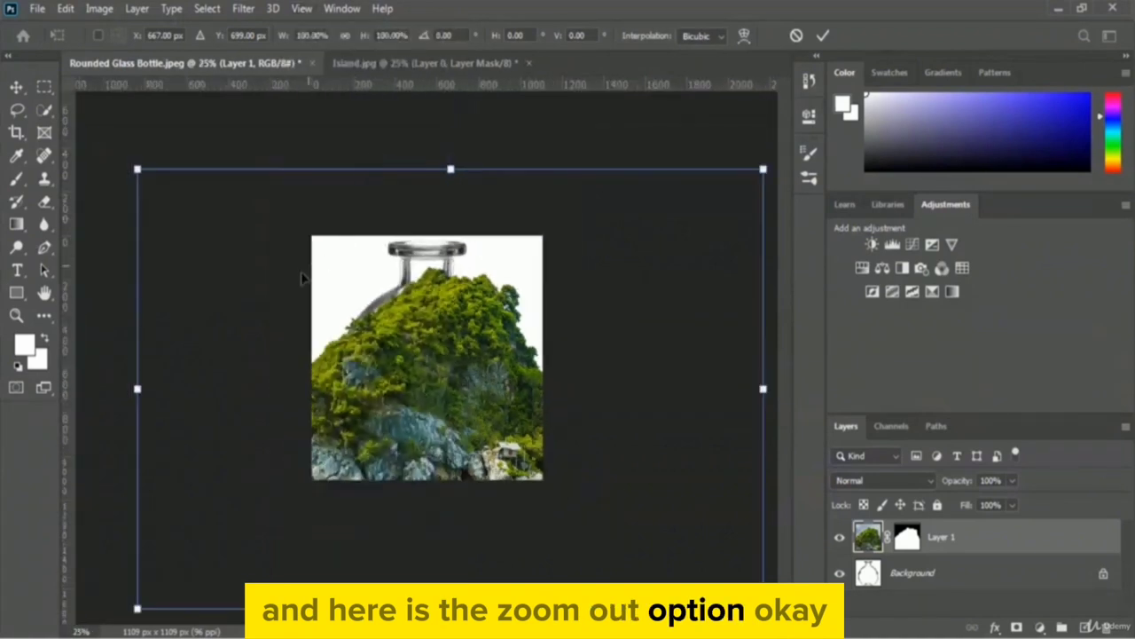
drag(137, 168, 347, 299)
drag(510, 451, 410, 365)
drag(645, 515, 516, 439)
drag(414, 378, 436, 384)
Fine-tune the island to 32.51% width and 26.85% height inside the round body, and apply.
drag(267, 215, 340, 265)
drag(543, 359, 481, 325)
drag(427, 256, 427, 324)
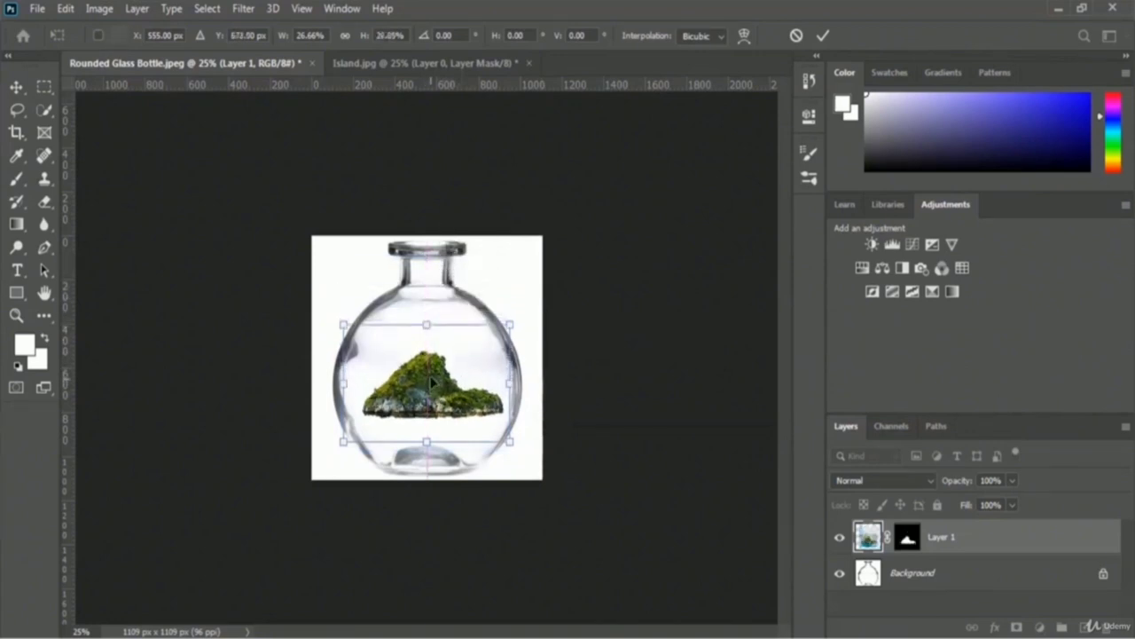
drag(433, 383, 433, 358)
drag(344, 357, 321, 356)
drag(522, 355, 523, 357)
drag(425, 383, 426, 384)
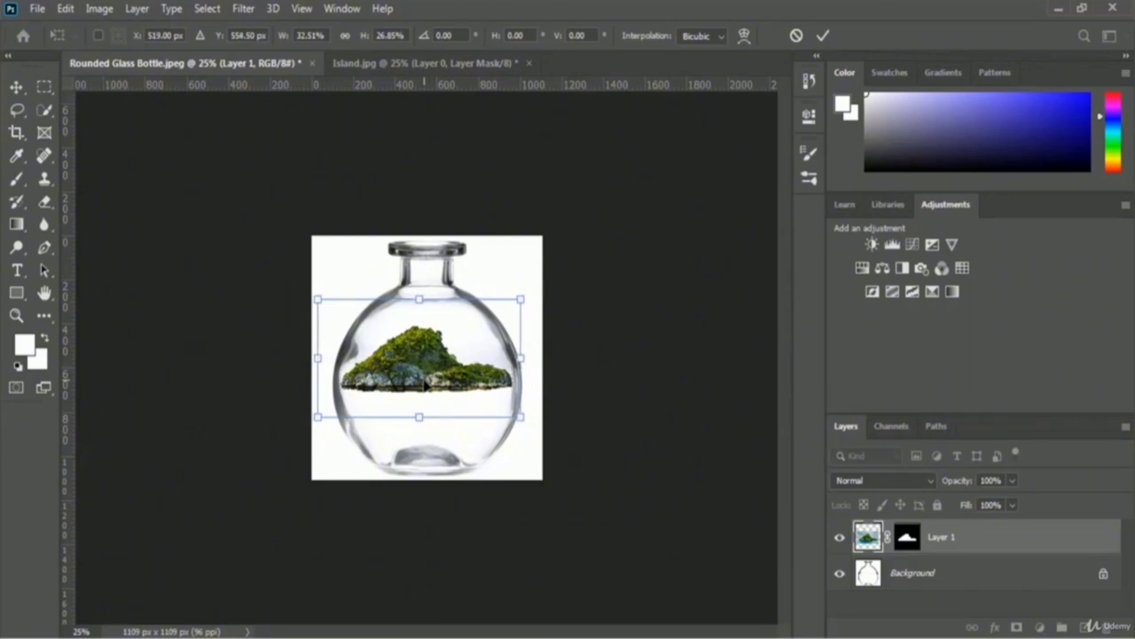
key(Return)
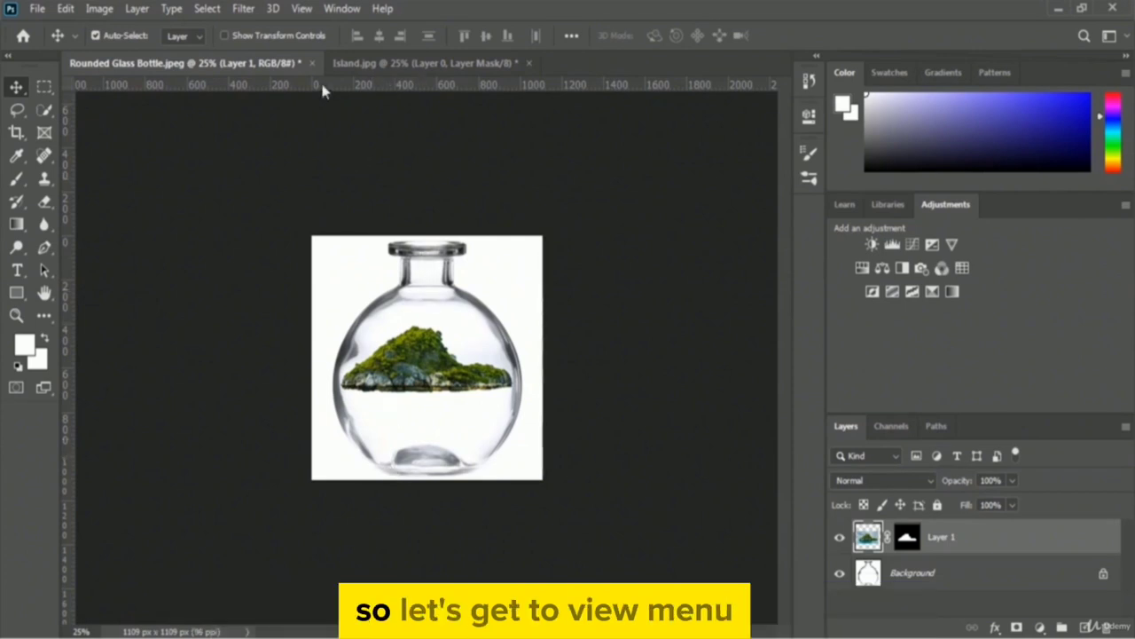
Zoom the bottle document in from 33.3% to 50%.
click(301, 9)
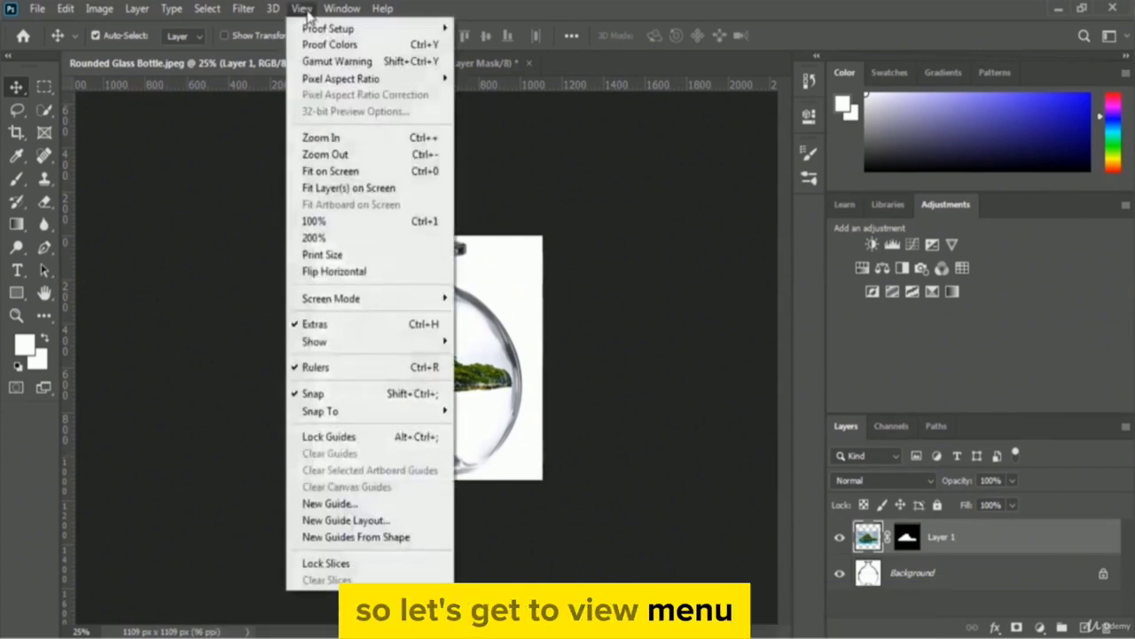
click(369, 140)
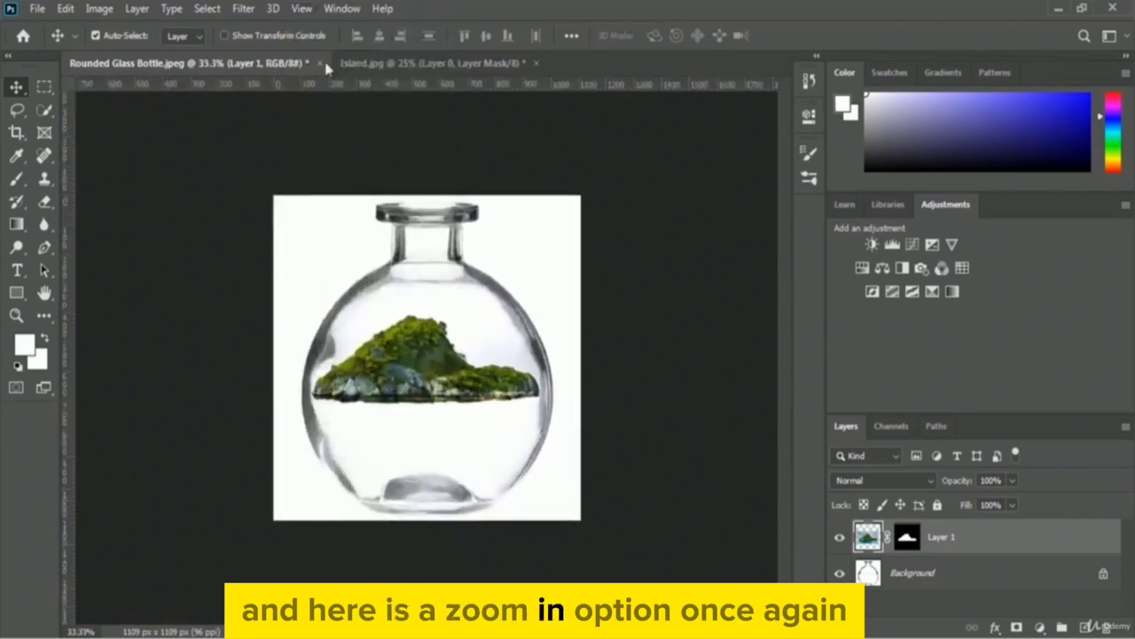
click(302, 9)
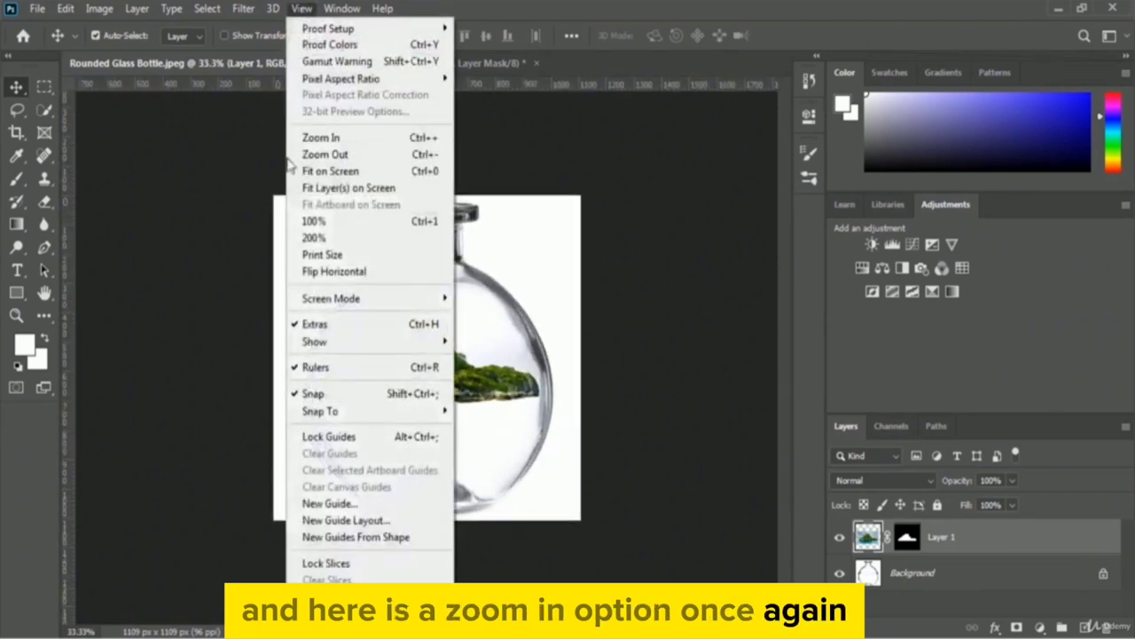
click(380, 144)
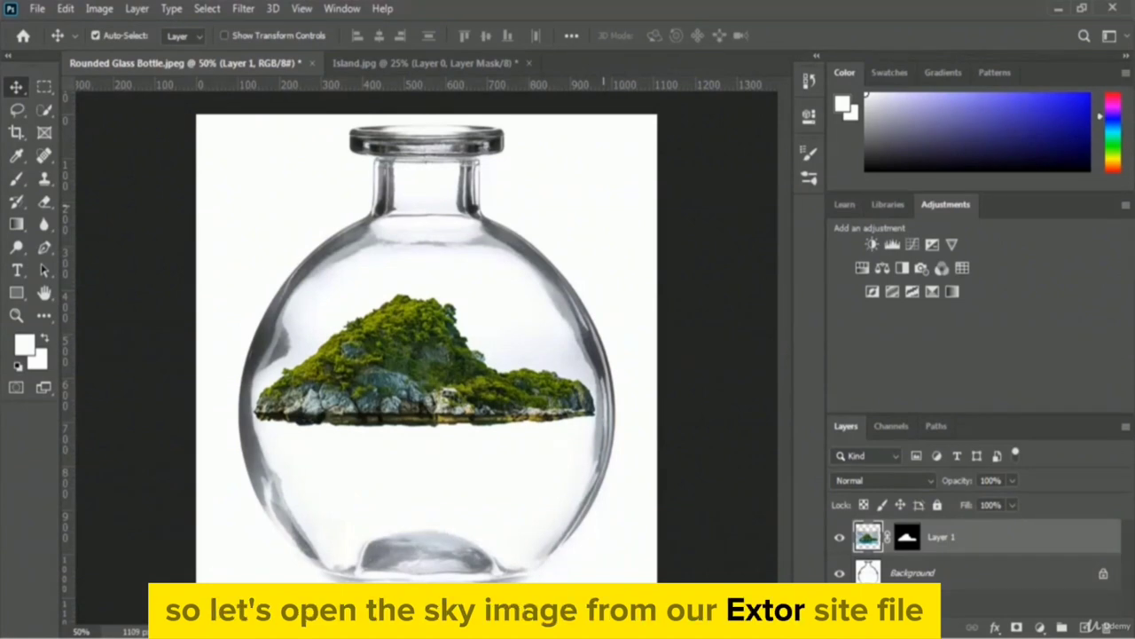
Open the Sky image from the 02 Selection and Masking folder.
click(34, 11)
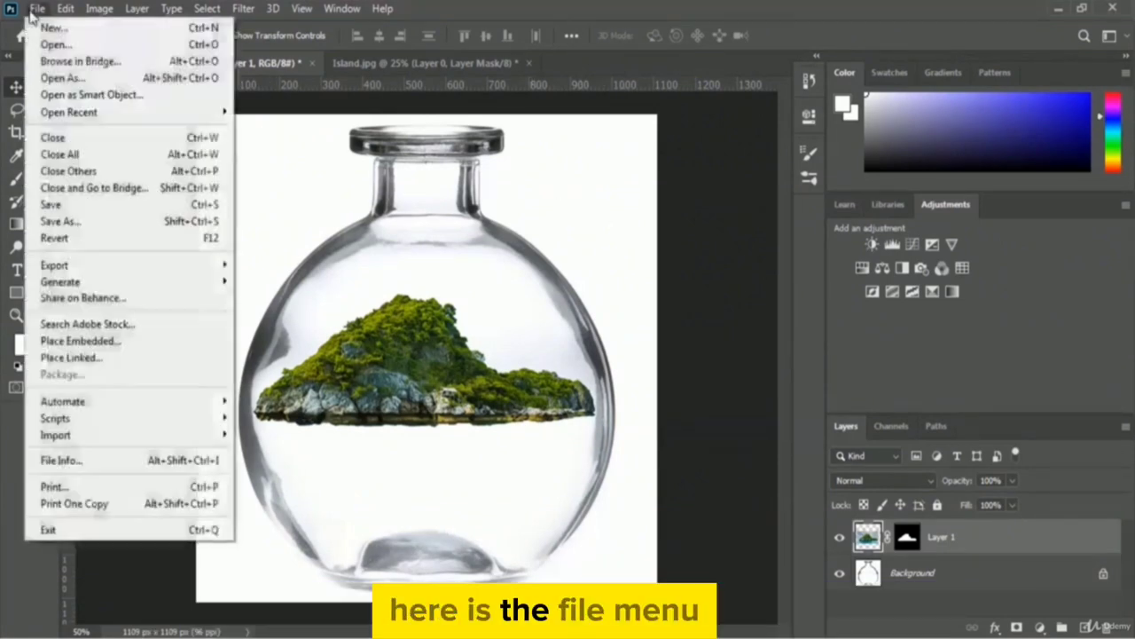
click(53, 44)
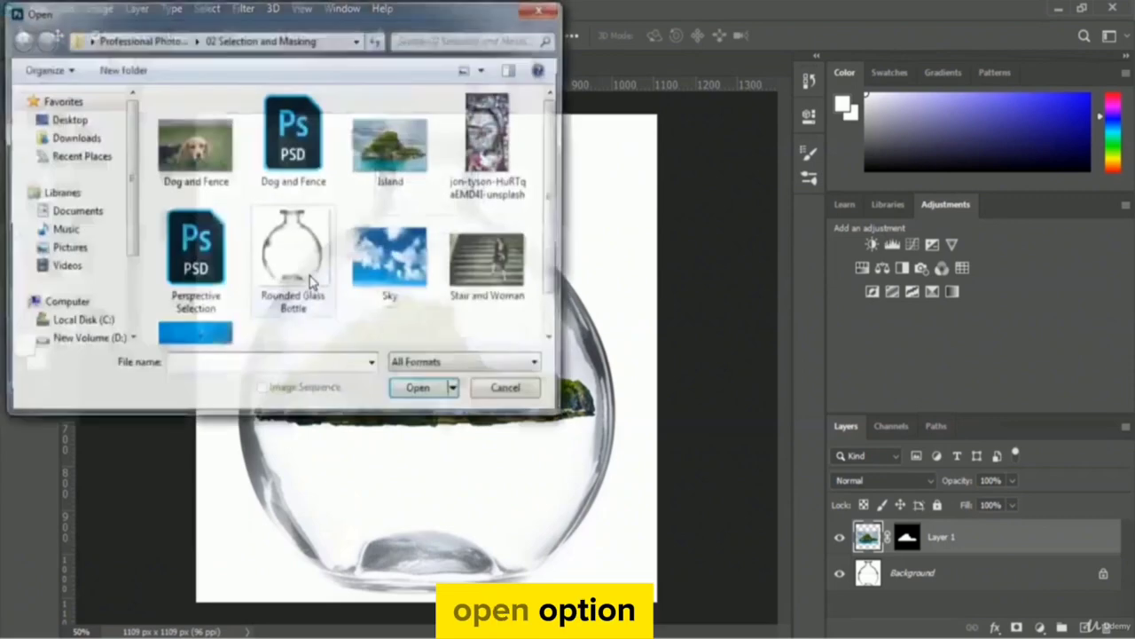
click(413, 271)
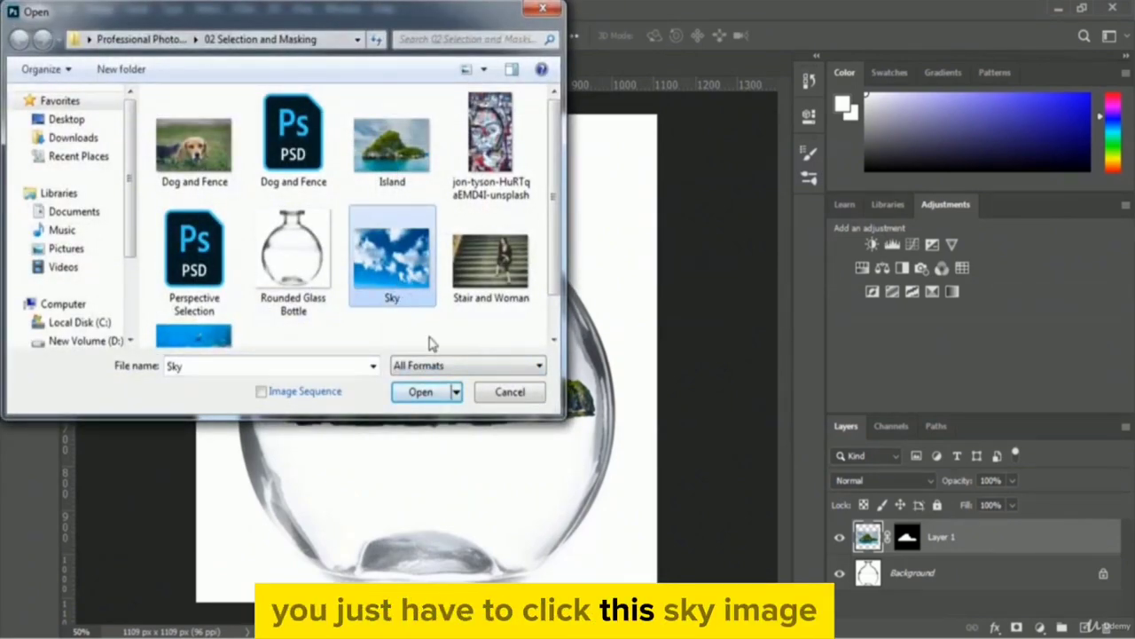
click(418, 392)
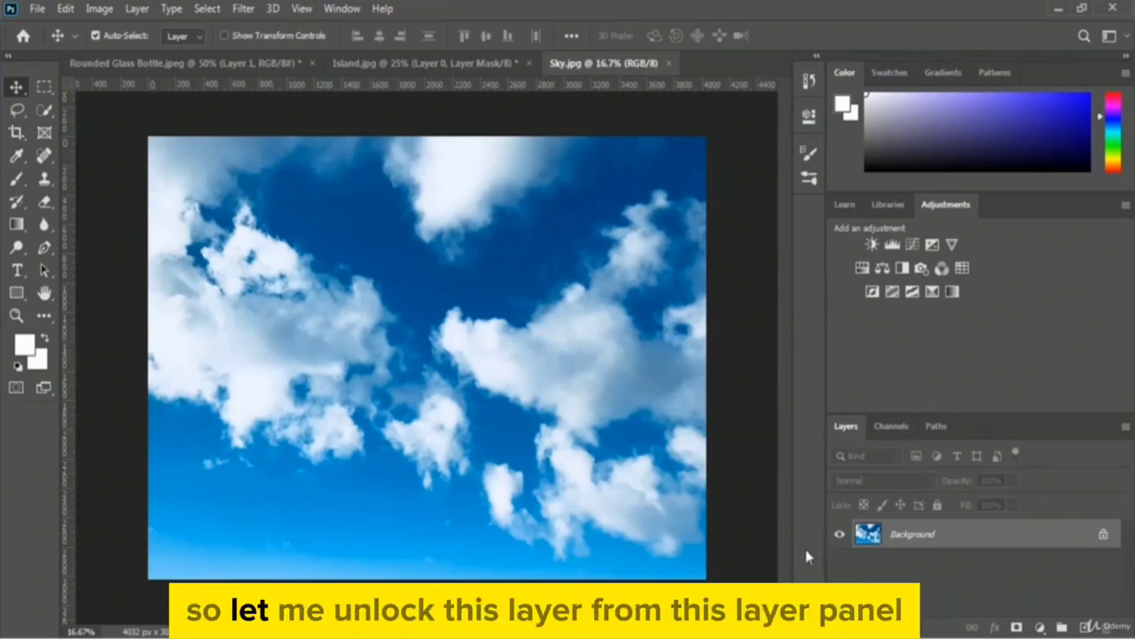
Unlock the Sky image's Background layer, turning it into Layer 0.
click(1103, 537)
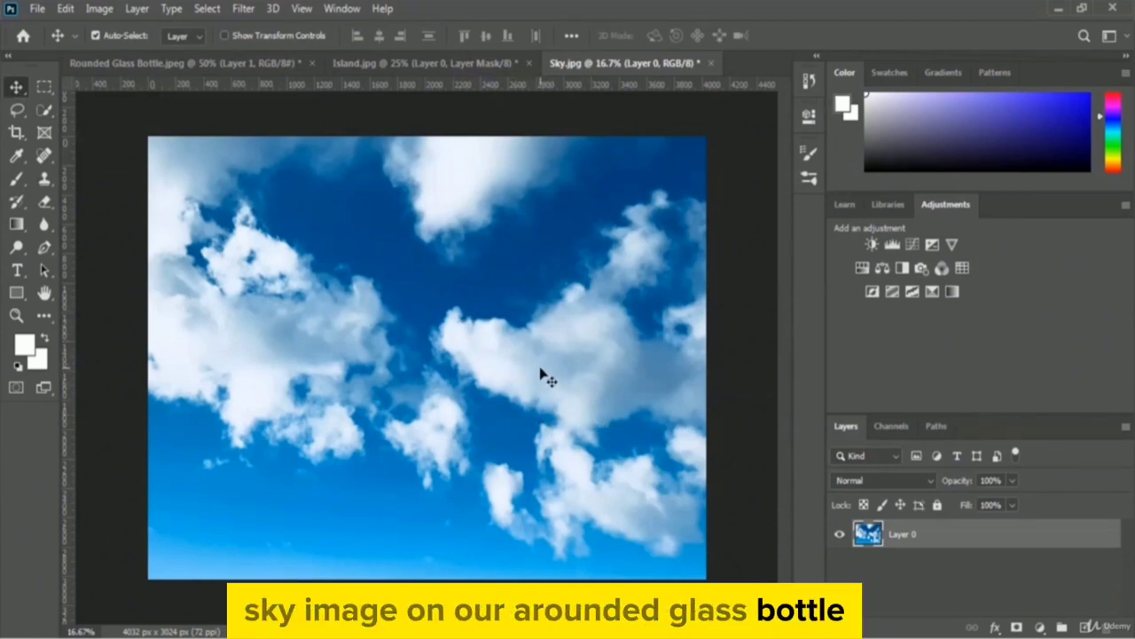
Drag the sky picture into the Rounded Glass Bottle document as Layer 2.
drag(603, 424, 270, 115)
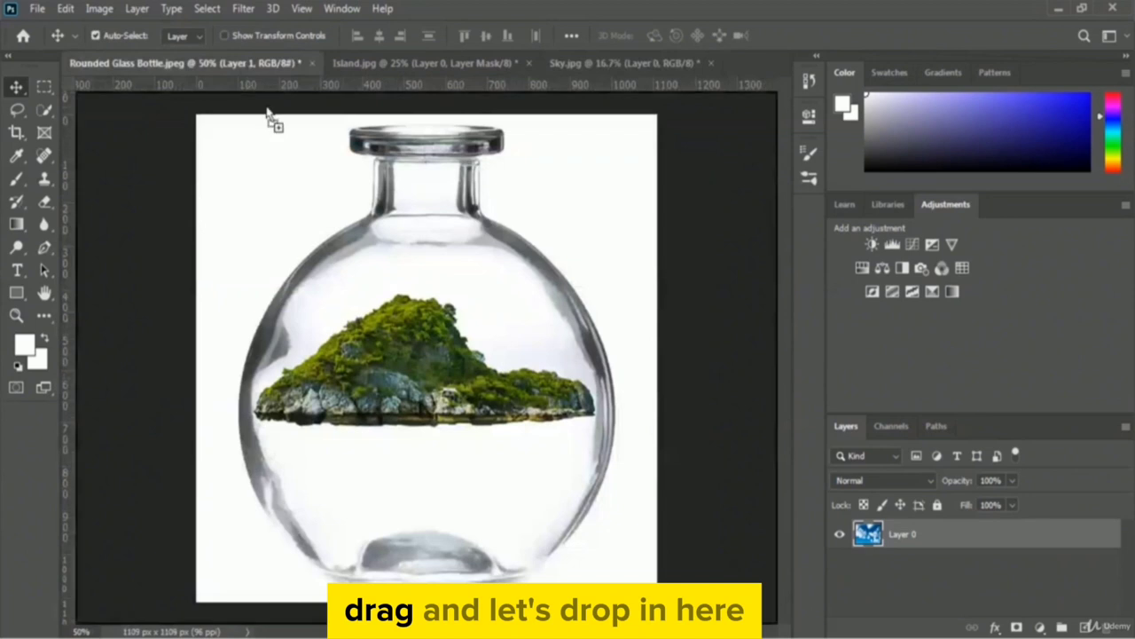
drag(398, 300, 479, 415)
drag(520, 483, 563, 500)
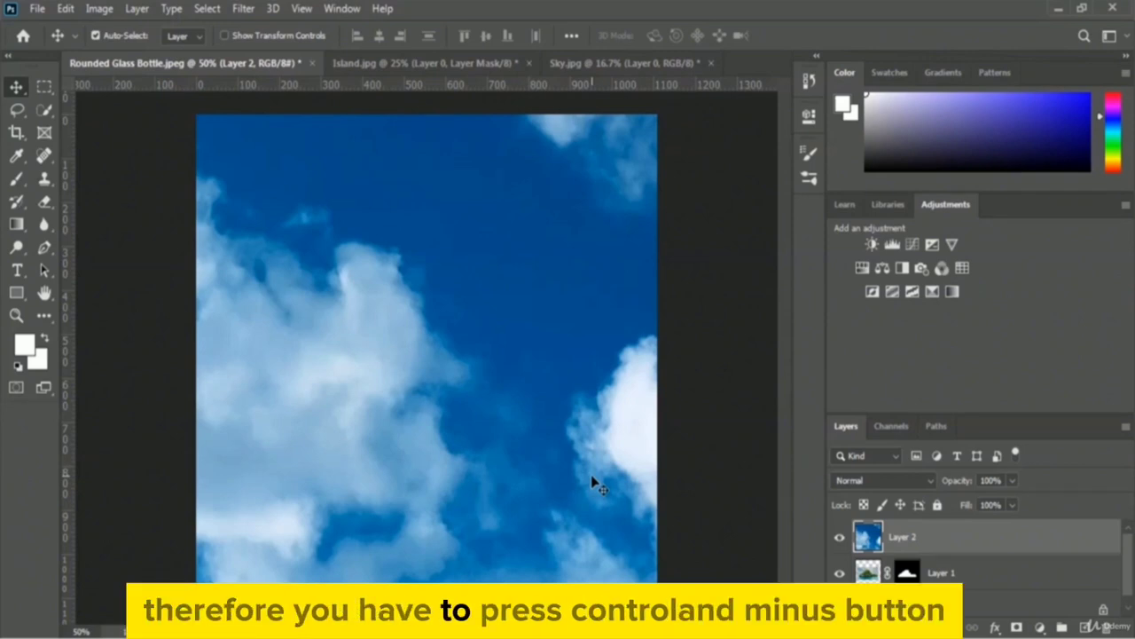
Zoom out to 25% to reveal the whole oversized sky layer and start Free Transform on it.
key(ctrl+minus)
key(ctrl+minus)
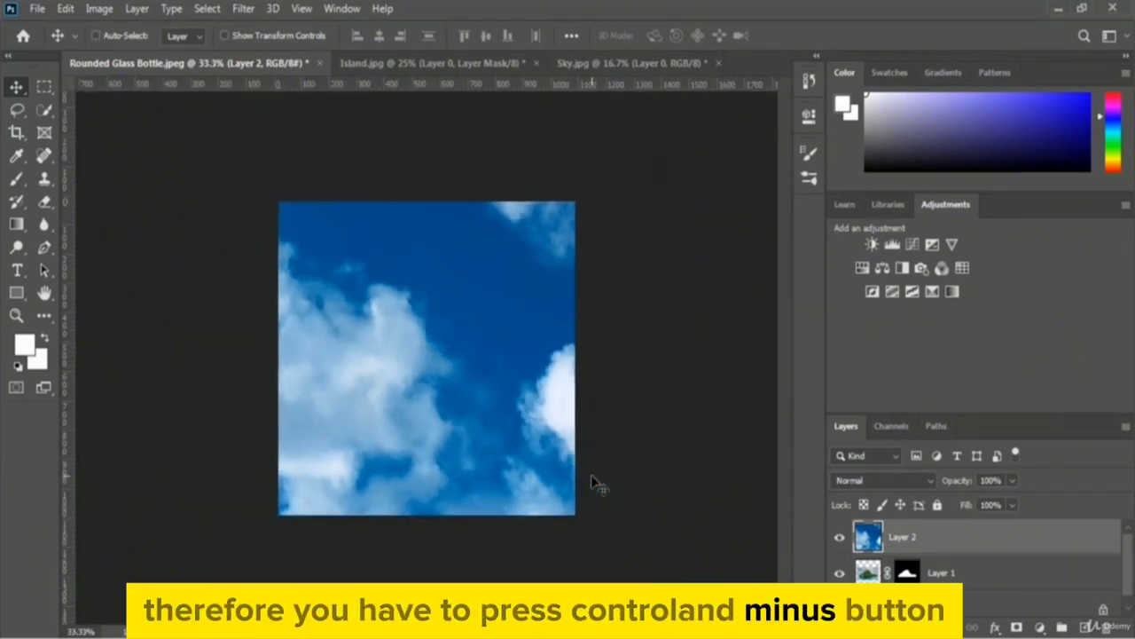
key(ctrl)
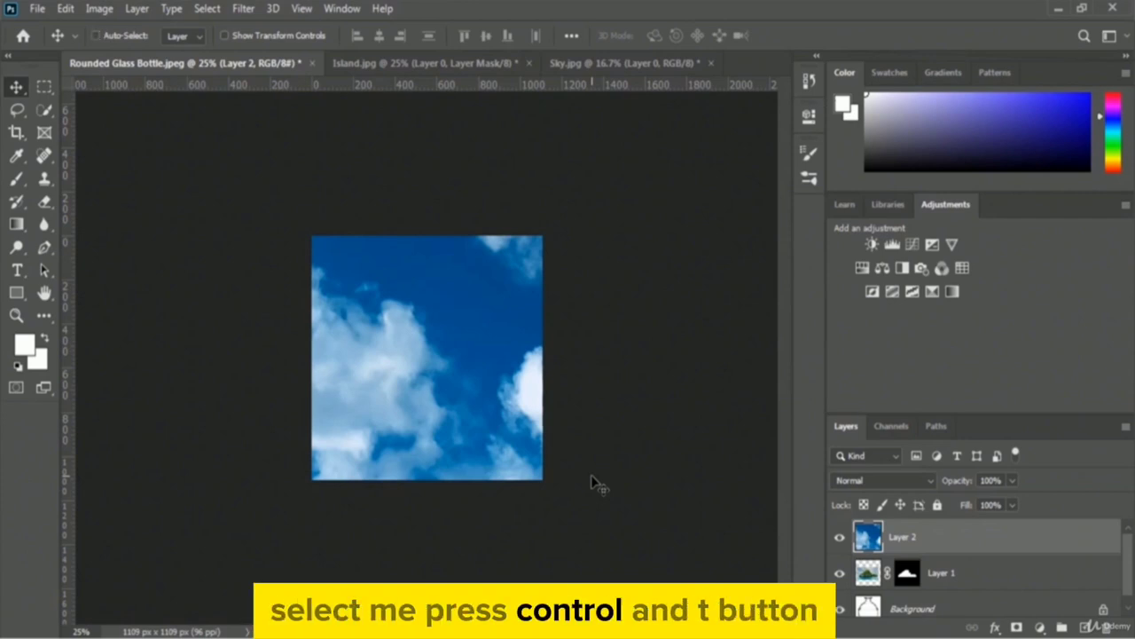
key(ctrl+t)
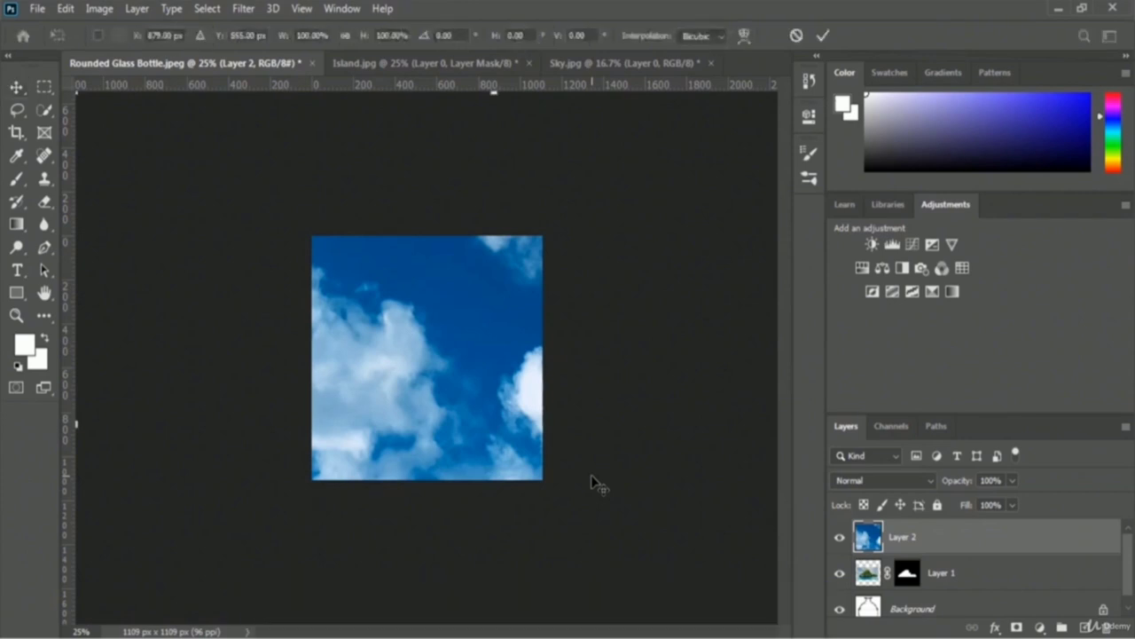
Scale the sky layer to 27.50% width and 23.74% height over the canvas's upper half.
key(ctrl+minus)
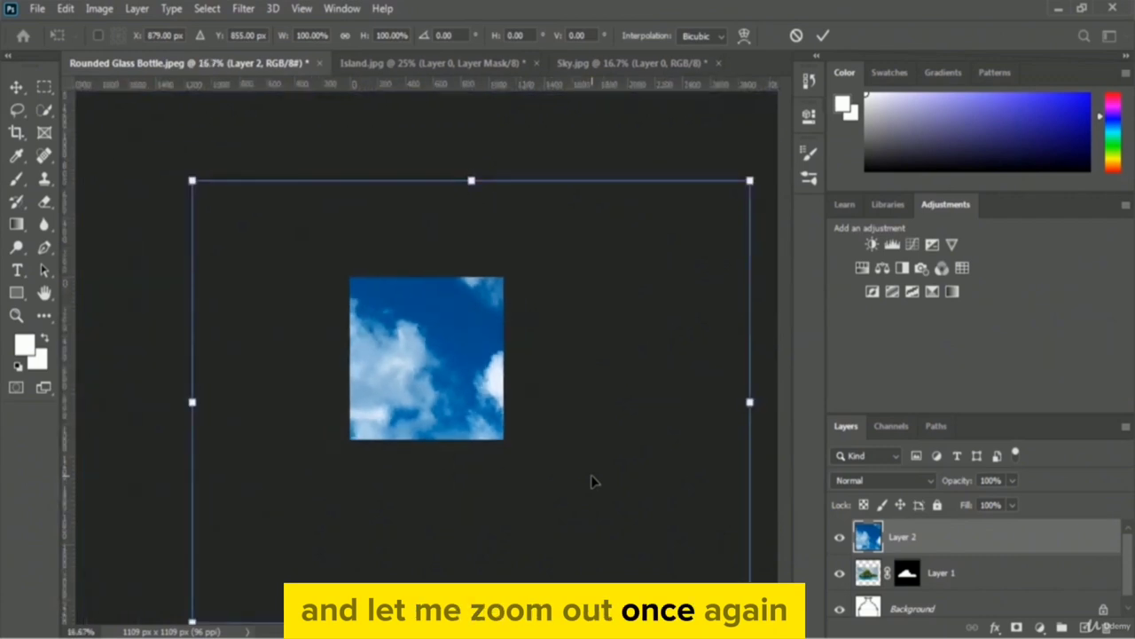
drag(192, 181, 350, 278)
drag(750, 622, 511, 381)
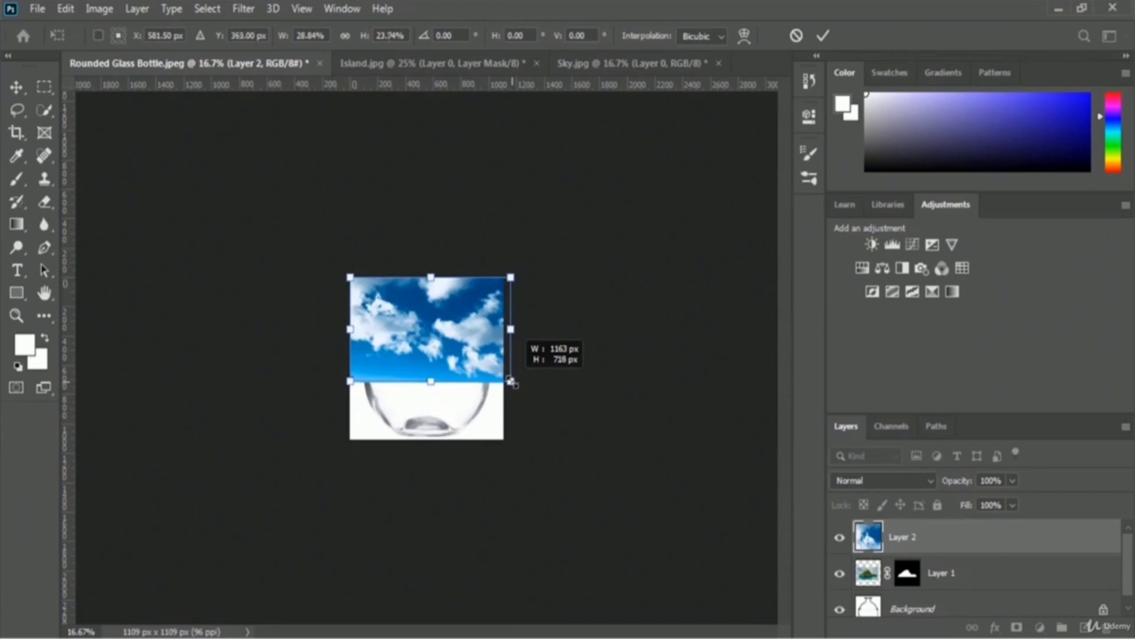
drag(510, 329, 504, 330)
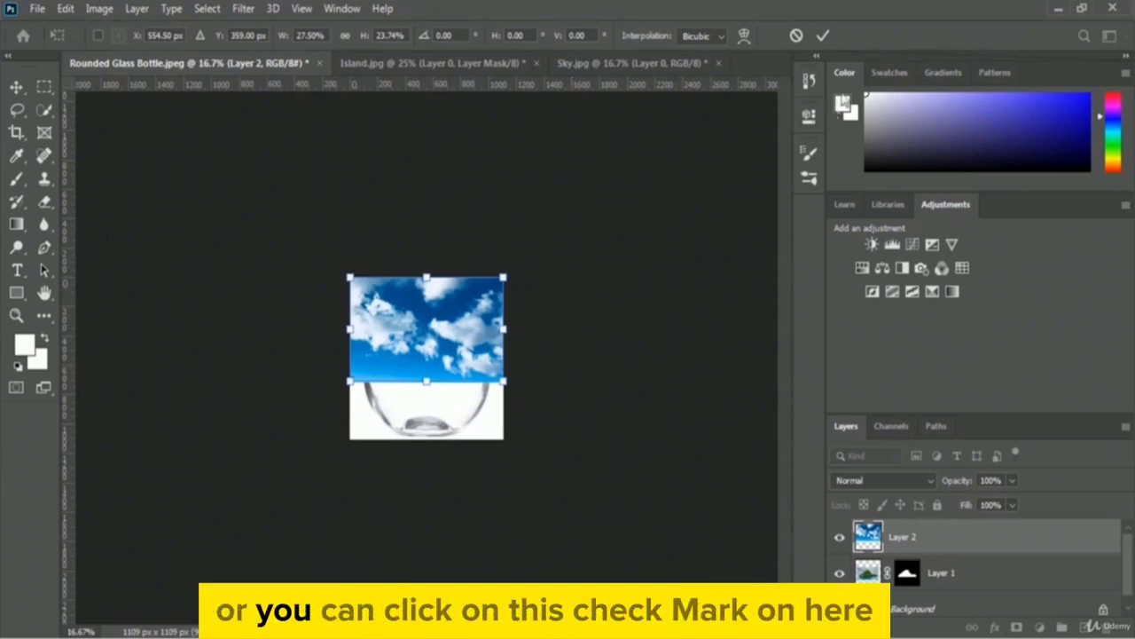
click(823, 37)
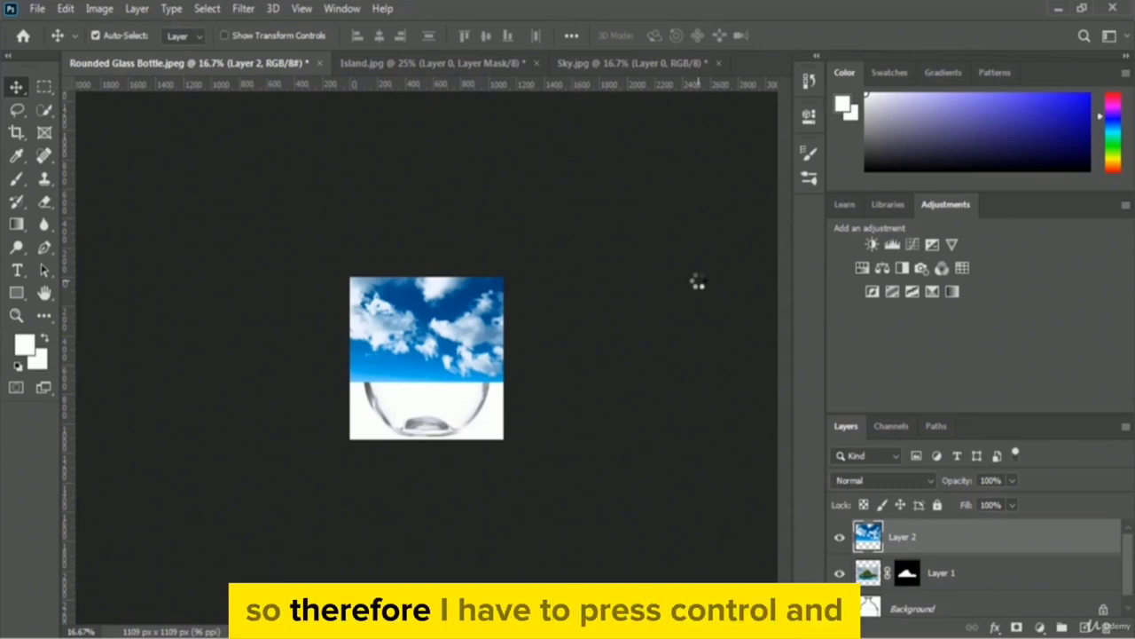
Zoom back to 50% and move the sky's Layer 2 beneath the island's Layer 1.
key(ctrl)
key(ctrl+plus)
key(ctrl+plus)
key(ctrl+plus)
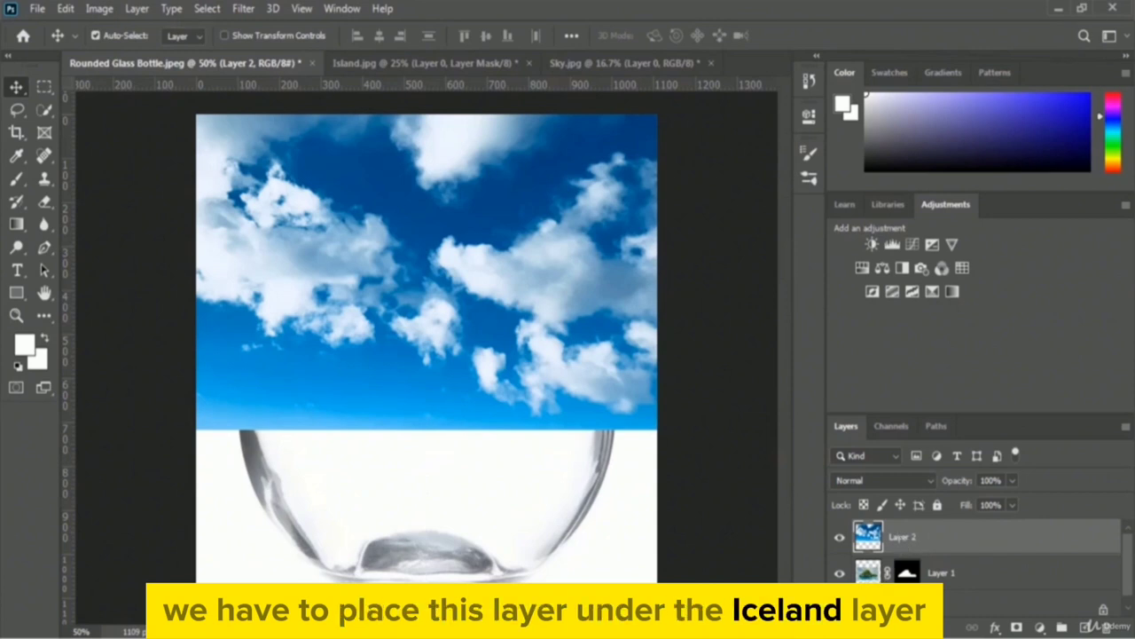
drag(903, 541, 903, 590)
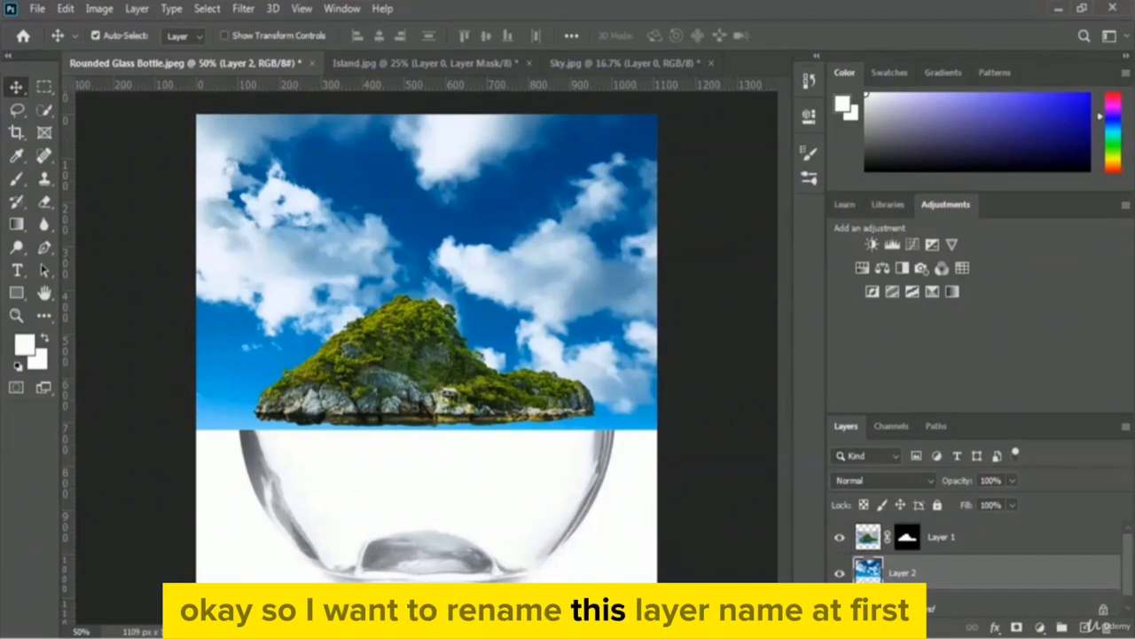
Rename Layer 2 to 'Sky'.
double_click(902, 573)
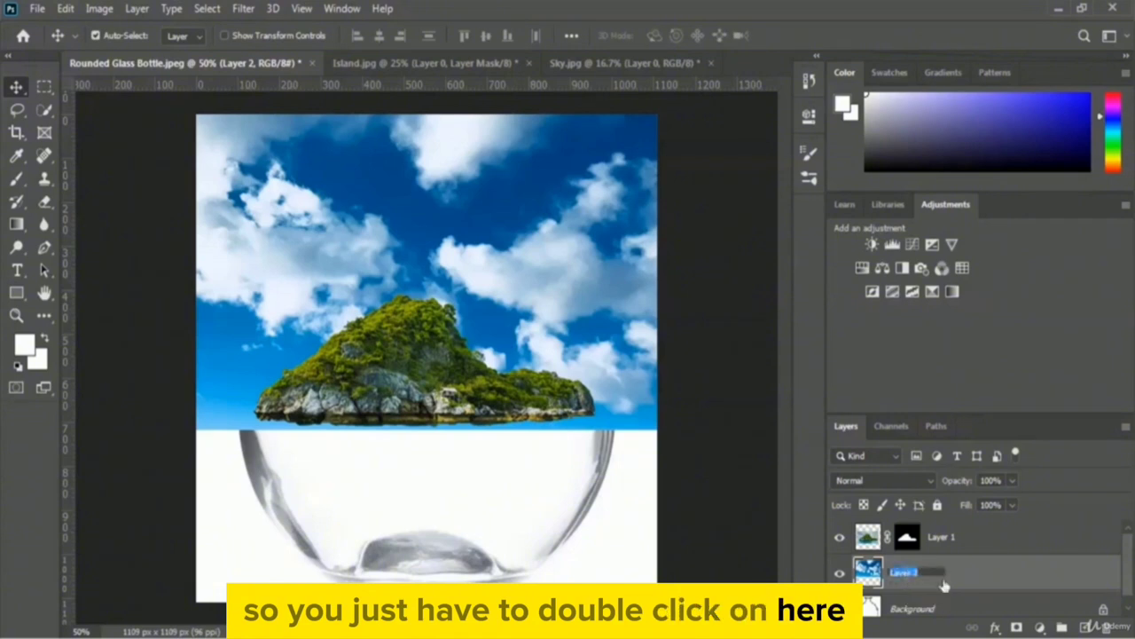
text(Sky)
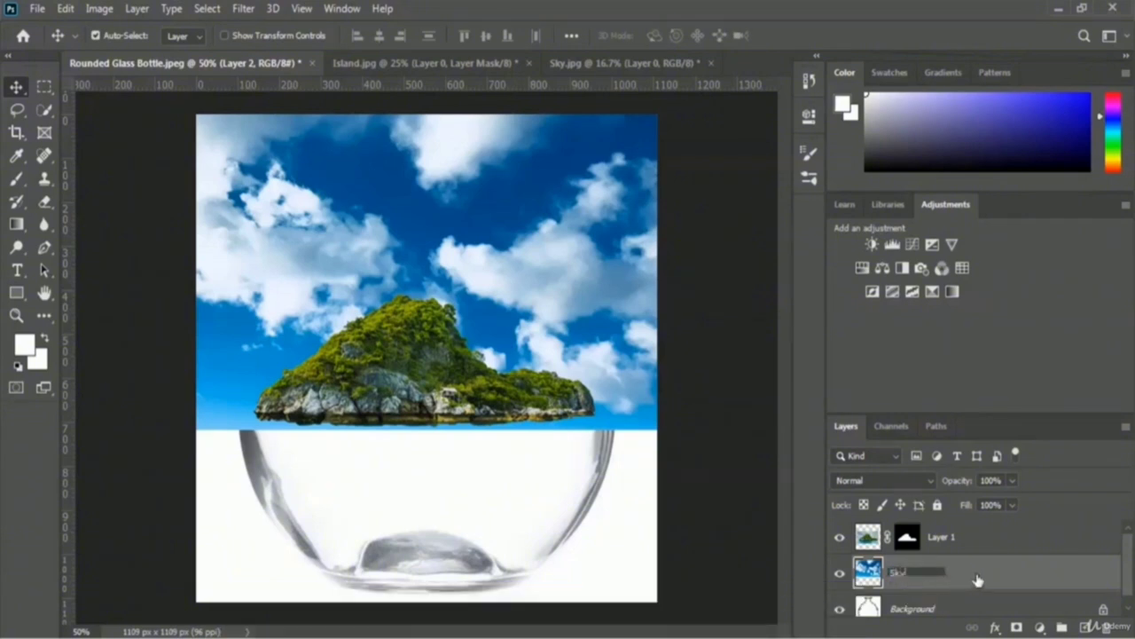
key(Return)
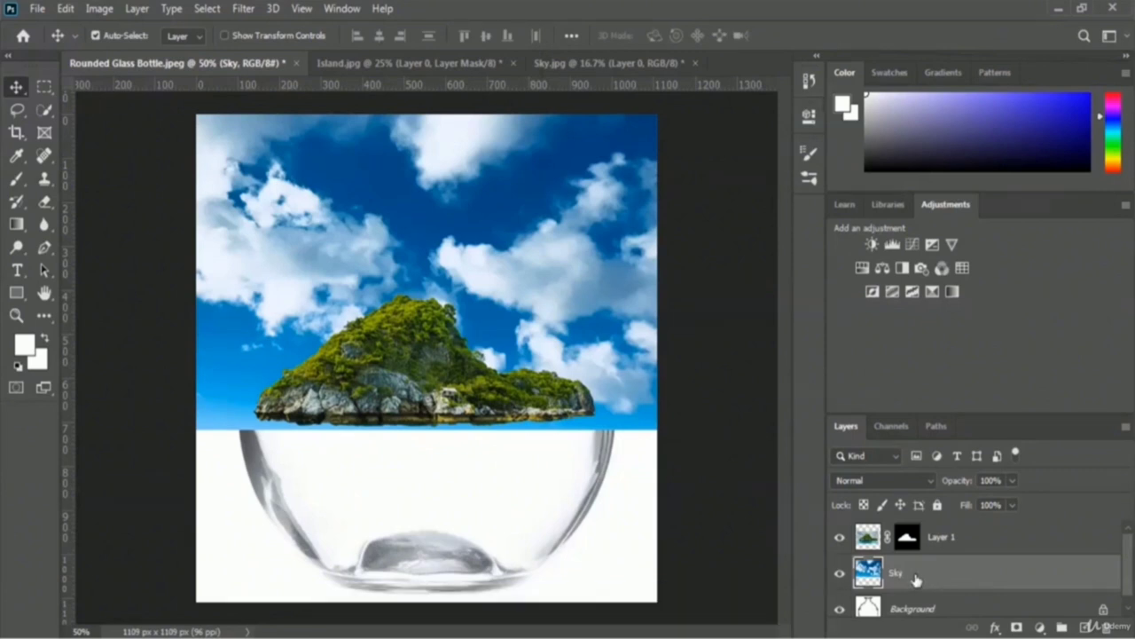
Hide the island and Sky layers and make the Background bottle layer active.
click(839, 540)
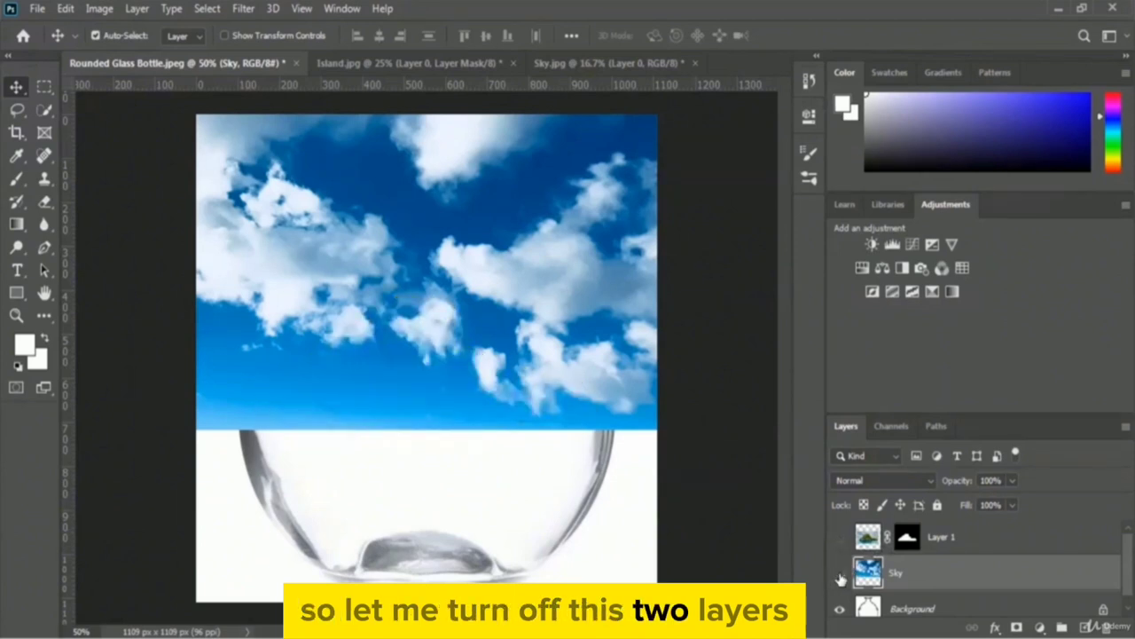
click(840, 574)
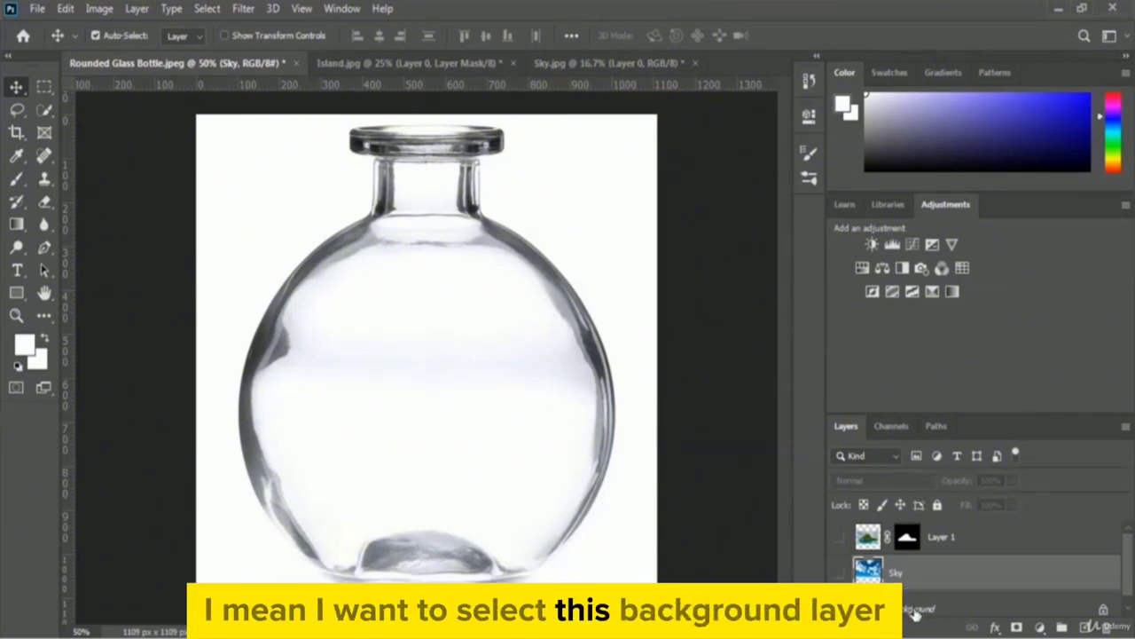
click(912, 611)
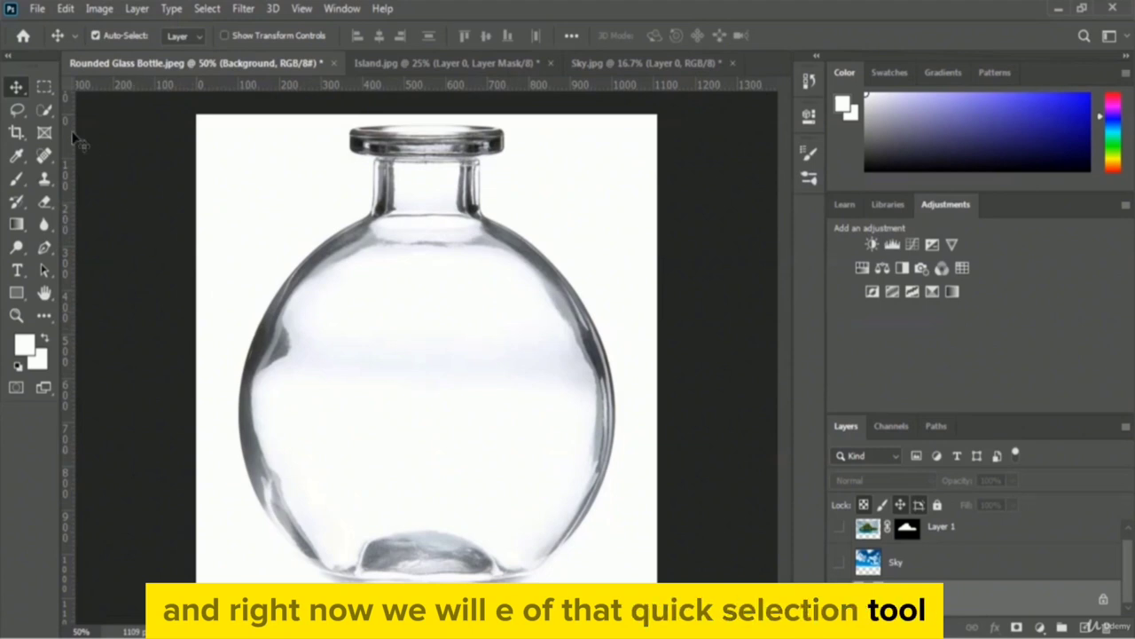
Select the bottle with Quick Selection, checking it in Quick Mask and adding the mouth.
click(45, 110)
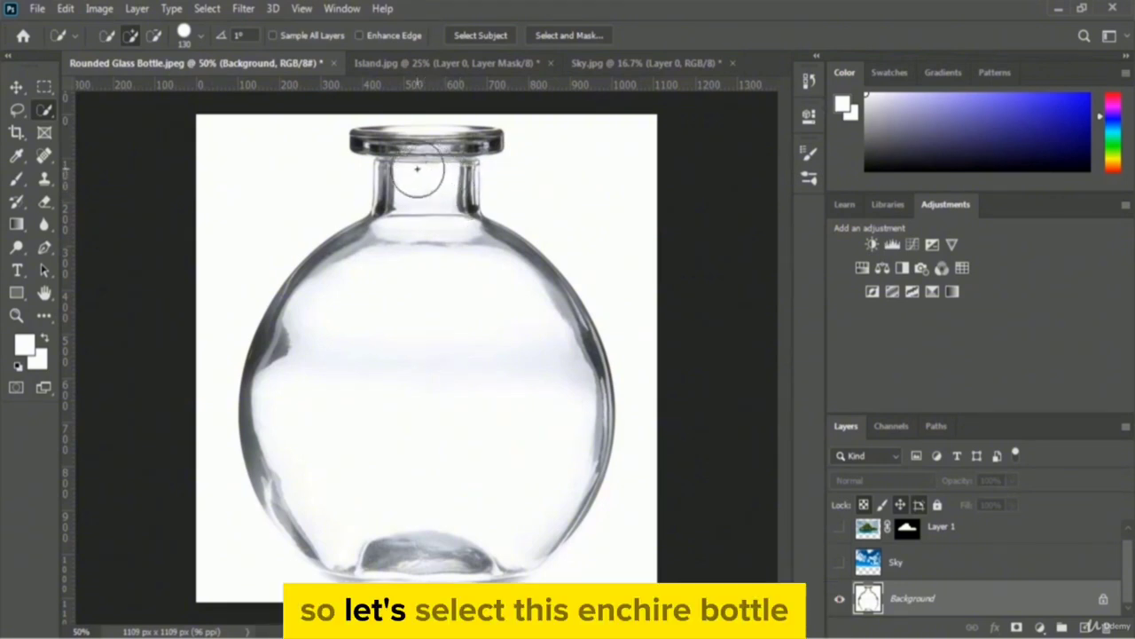
drag(408, 177, 446, 185)
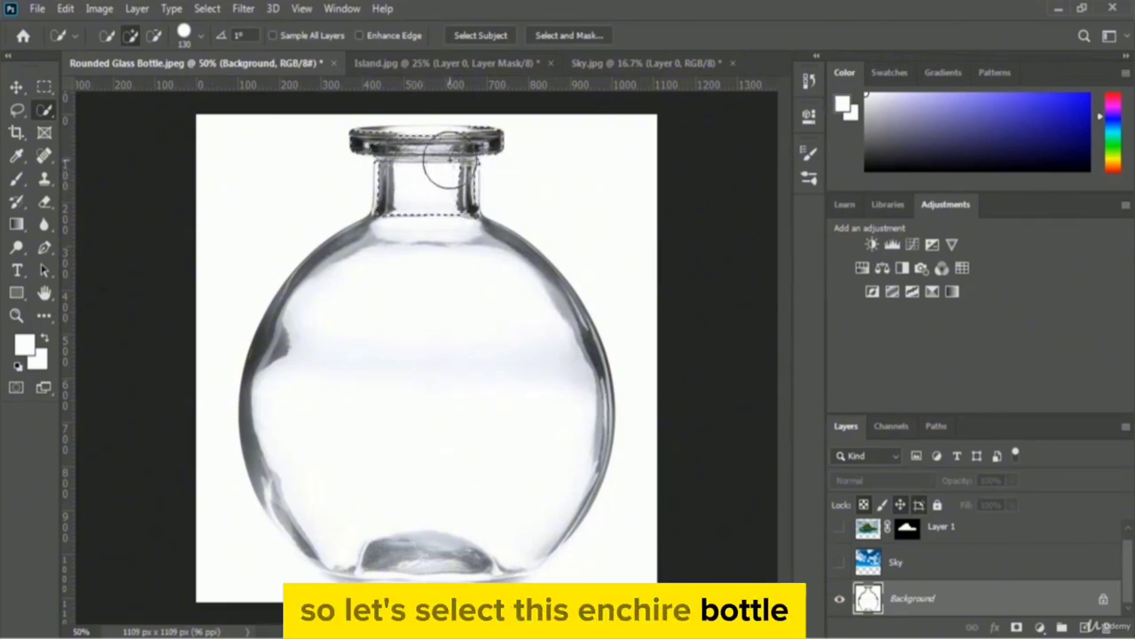
drag(408, 146, 421, 238)
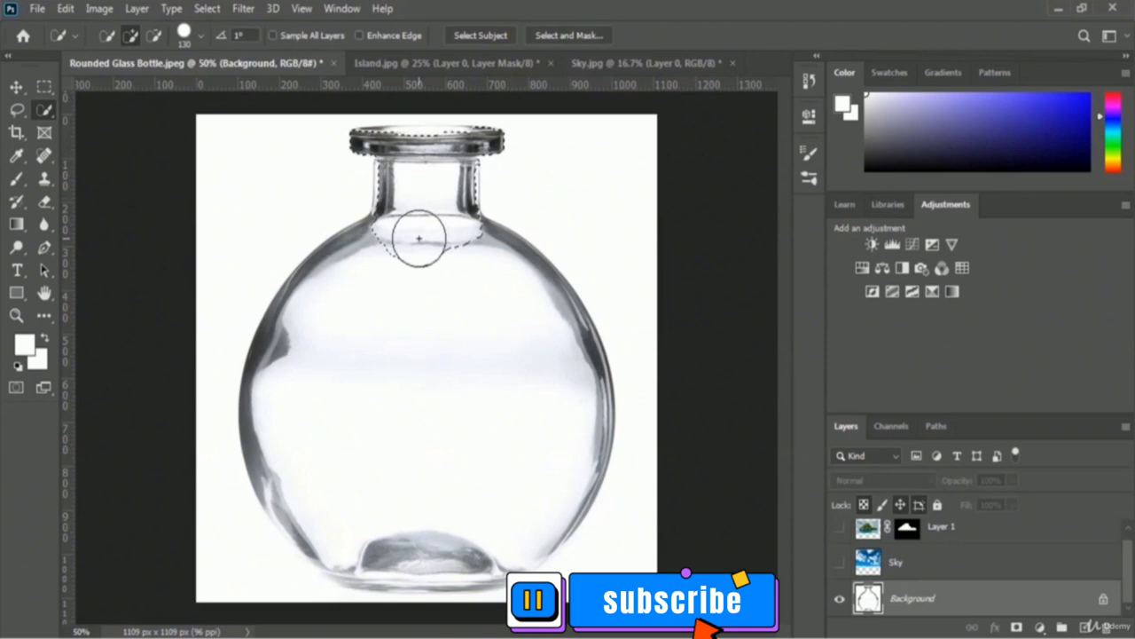
mouse_move(390, 285)
mouse_down()
mouse_move(324, 334)
mouse_move(485, 447)
mouse_up()
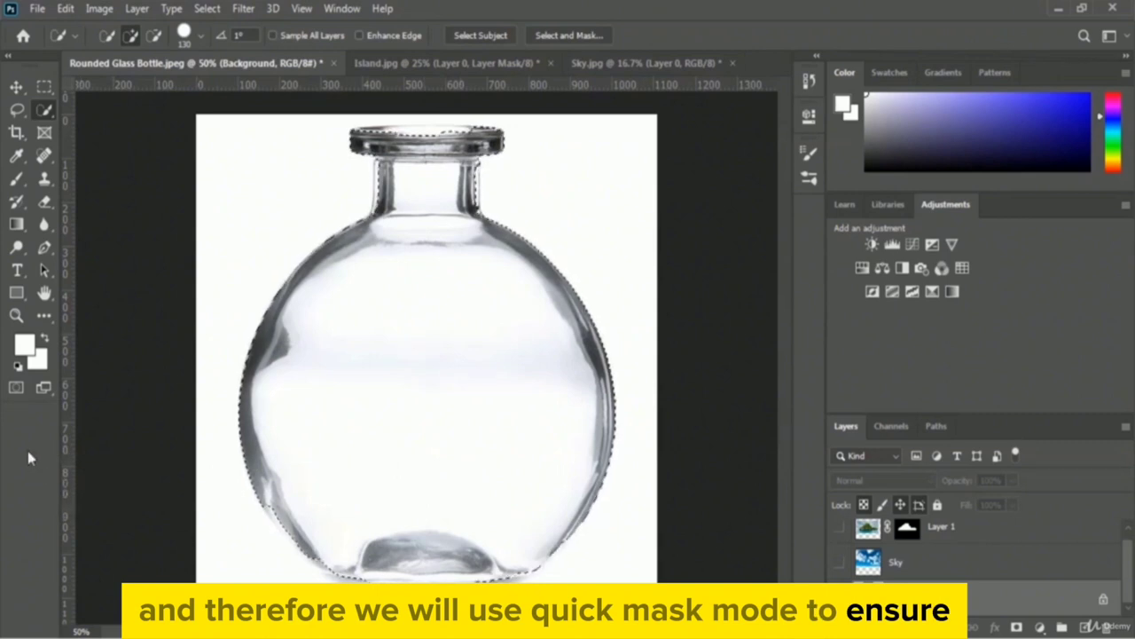
click(17, 388)
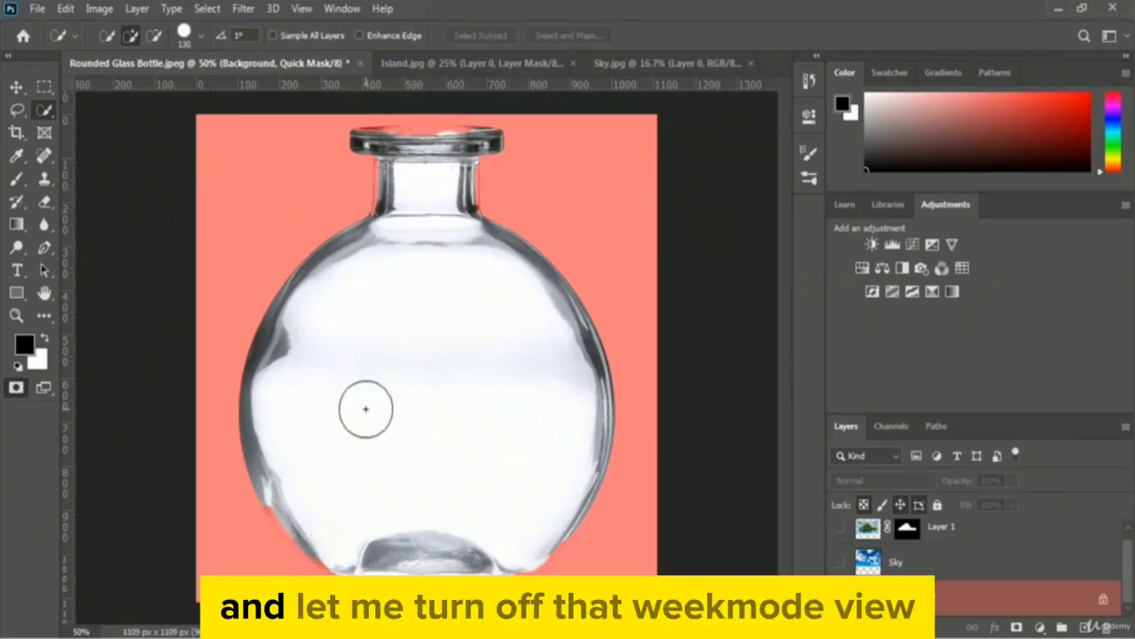
click(15, 388)
click(417, 125)
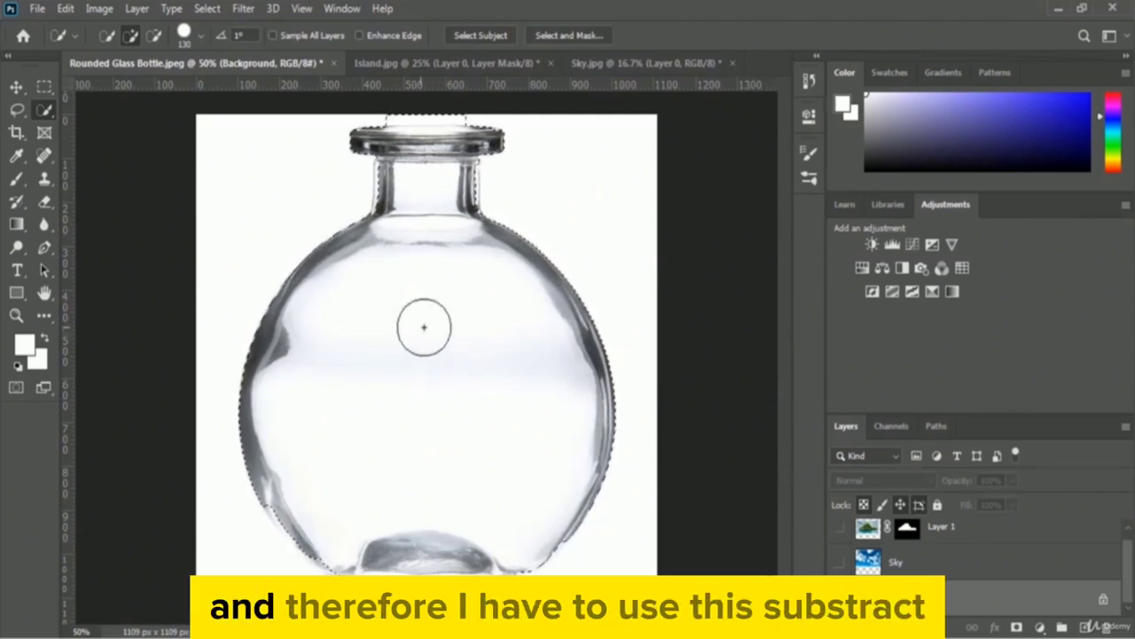
Subtract the stray area above the bottle rim using a 35 px brush.
click(155, 39)
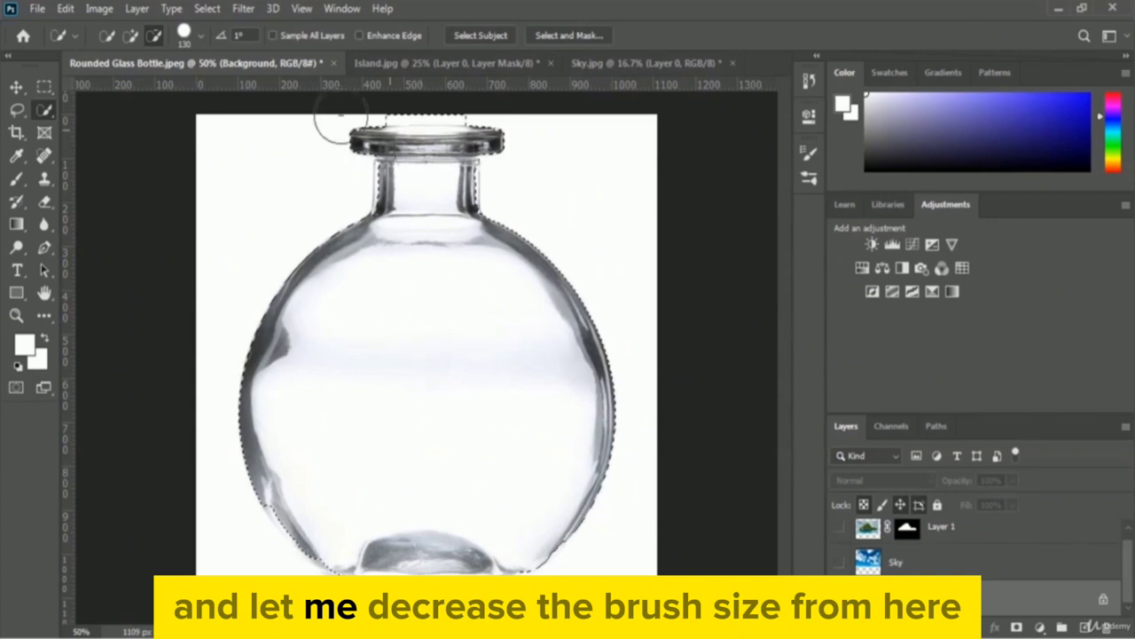
click(202, 37)
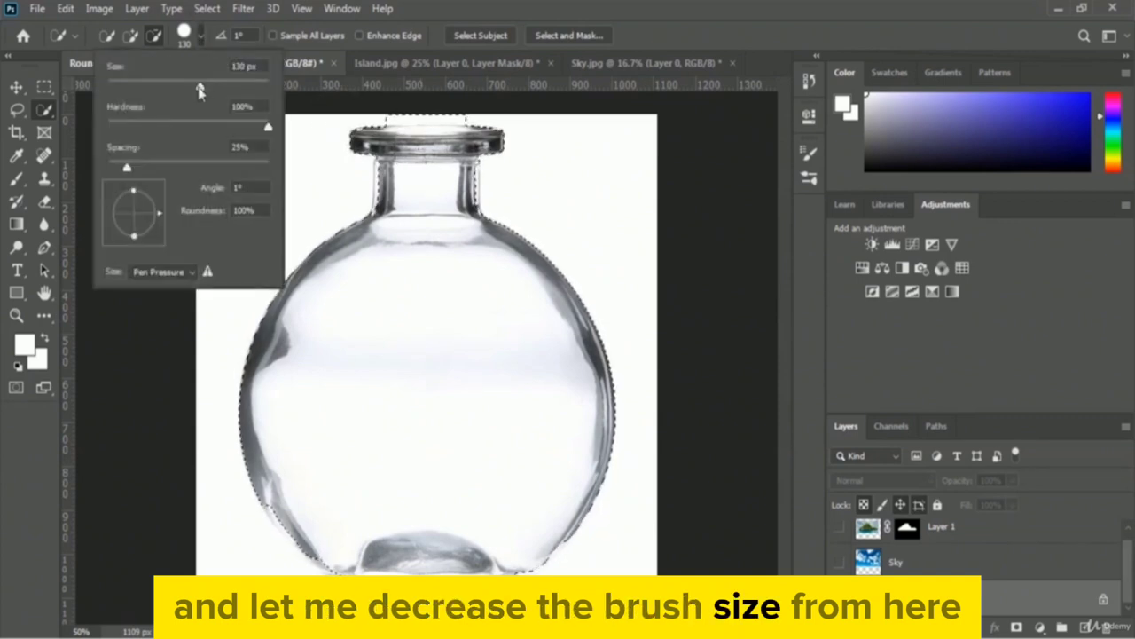
drag(146, 86, 138, 90)
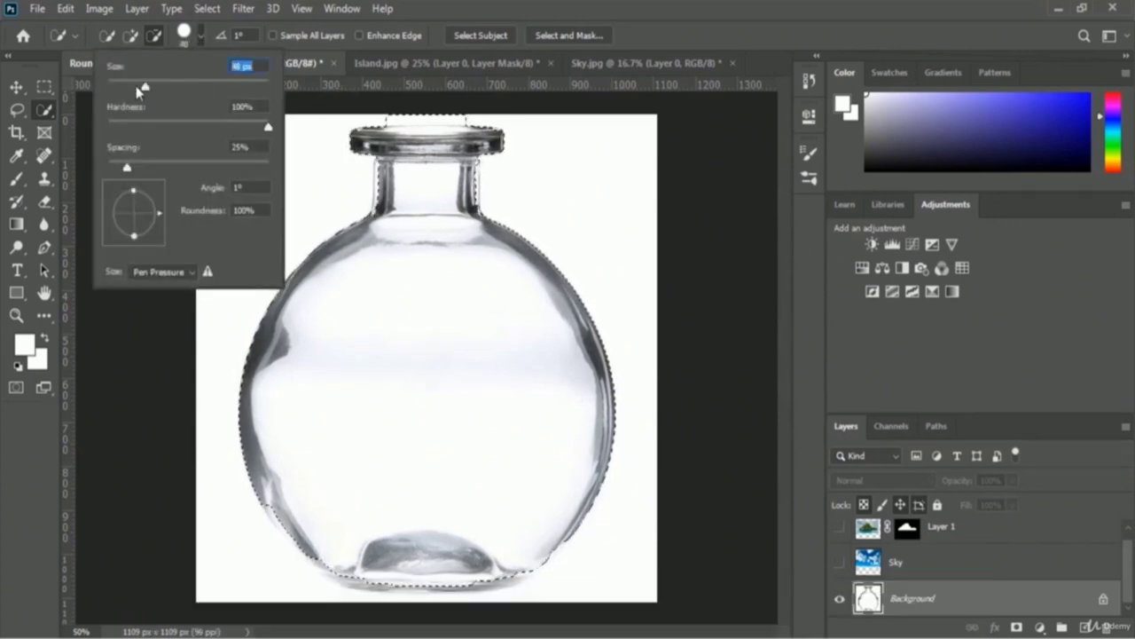
click(429, 122)
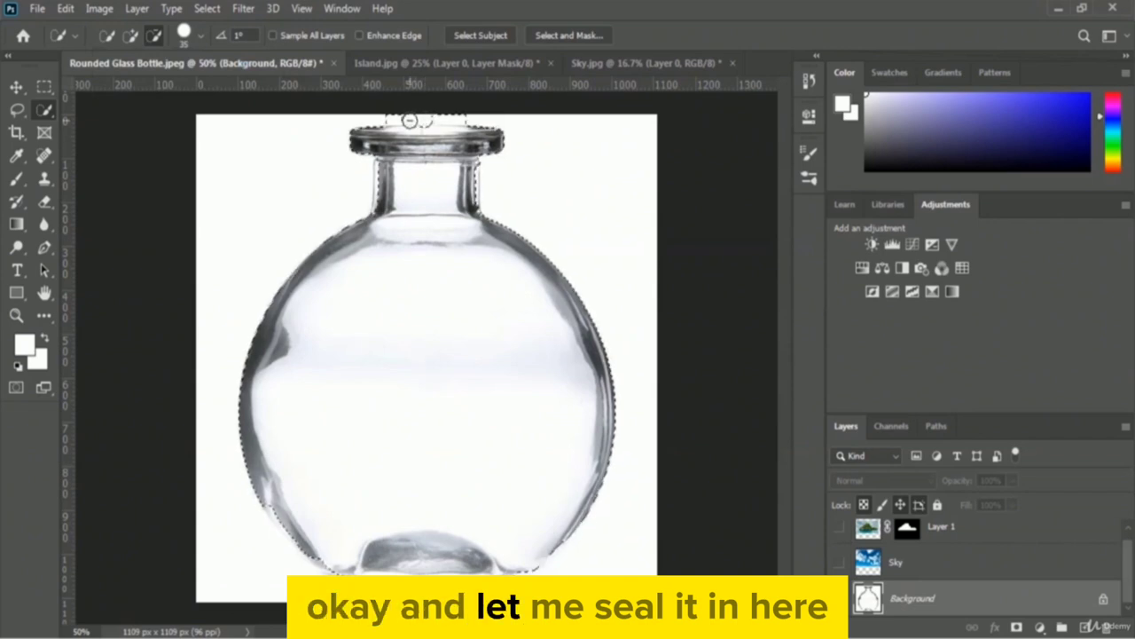
alt+click(399, 121)
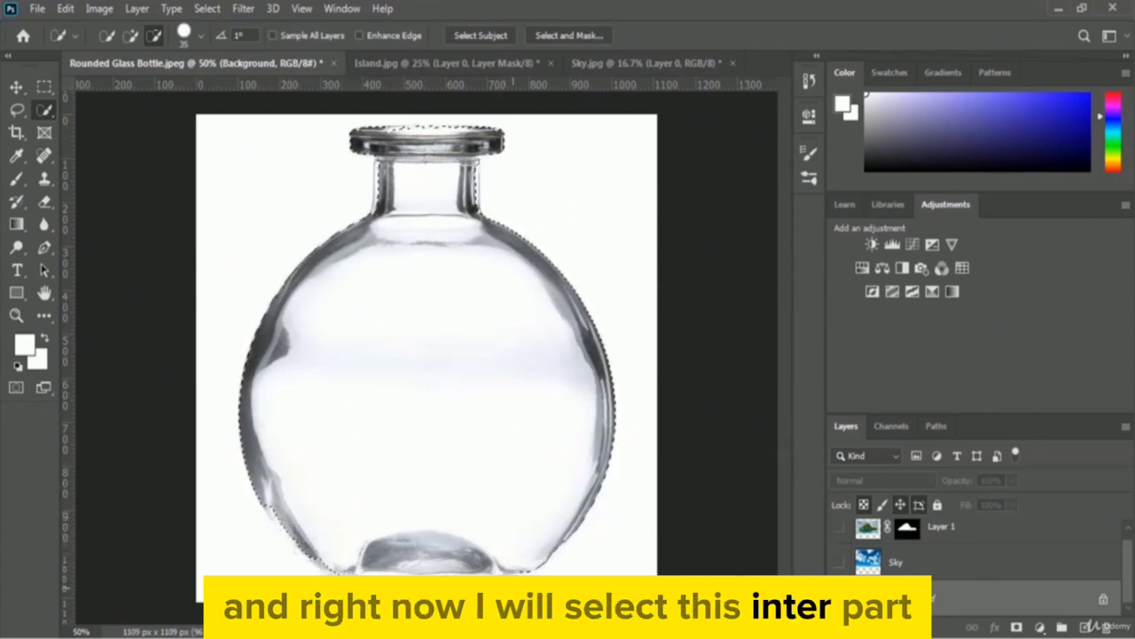
Add the bottle's lower-left and bottom edges to the selection, then reset colours to black and white.
click(131, 37)
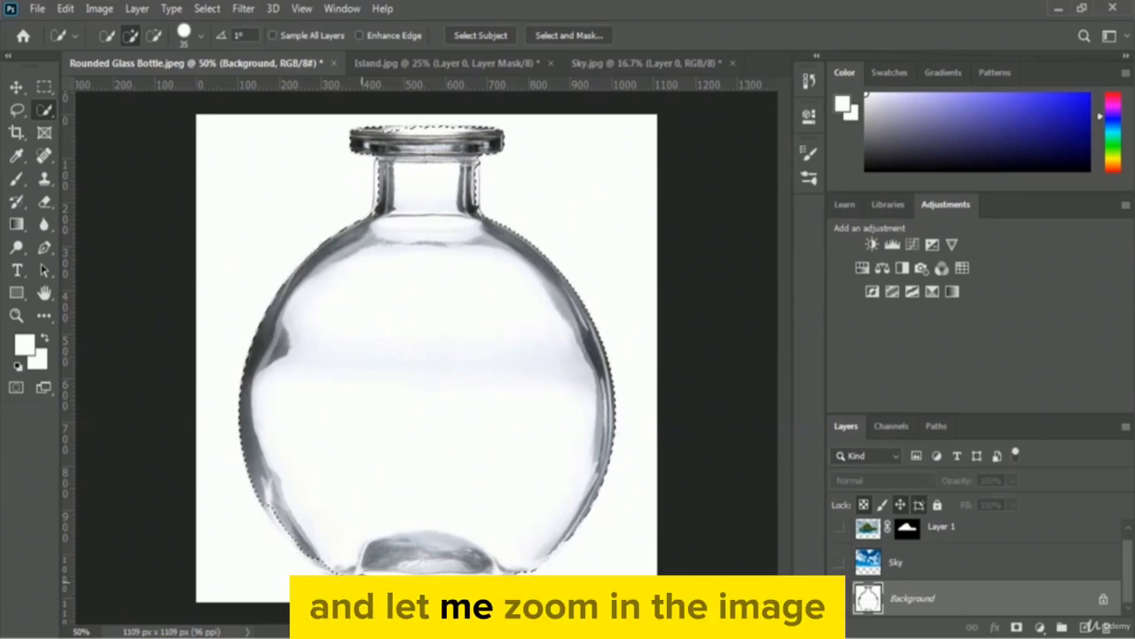
key(ctrl+plus)
key(ctrl+plus)
key(ctrl+plus)
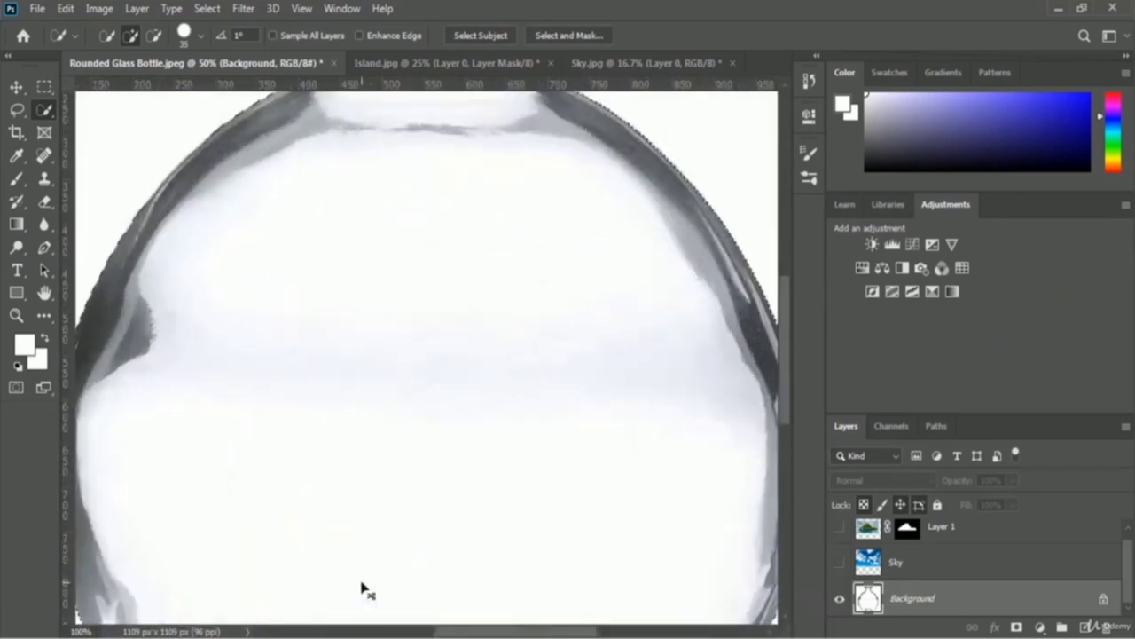
scroll(381, 545, down, 5)
mouse_move(177, 417)
mouse_down()
mouse_move(128, 373)
mouse_move(266, 478)
mouse_move(152, 401)
mouse_move(142, 378)
mouse_move(190, 435)
mouse_up()
drag(497, 497, 299, 477)
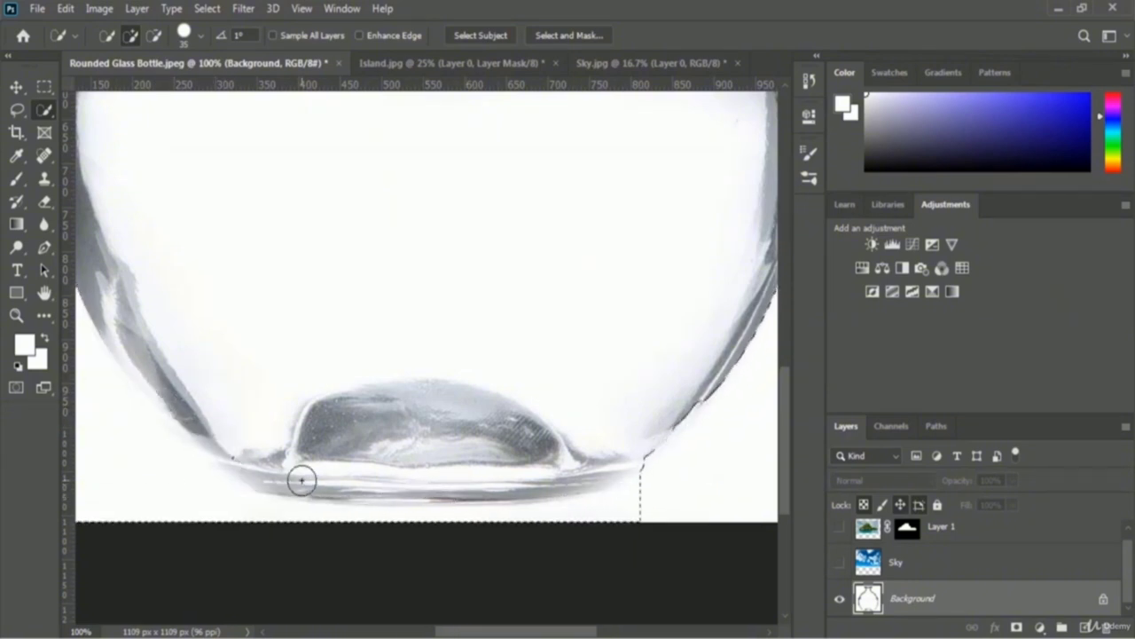
key(ctrl+minus)
scroll(486, 496, up, 5)
key(ctrl+plus)
scroll(486, 497, down, 5)
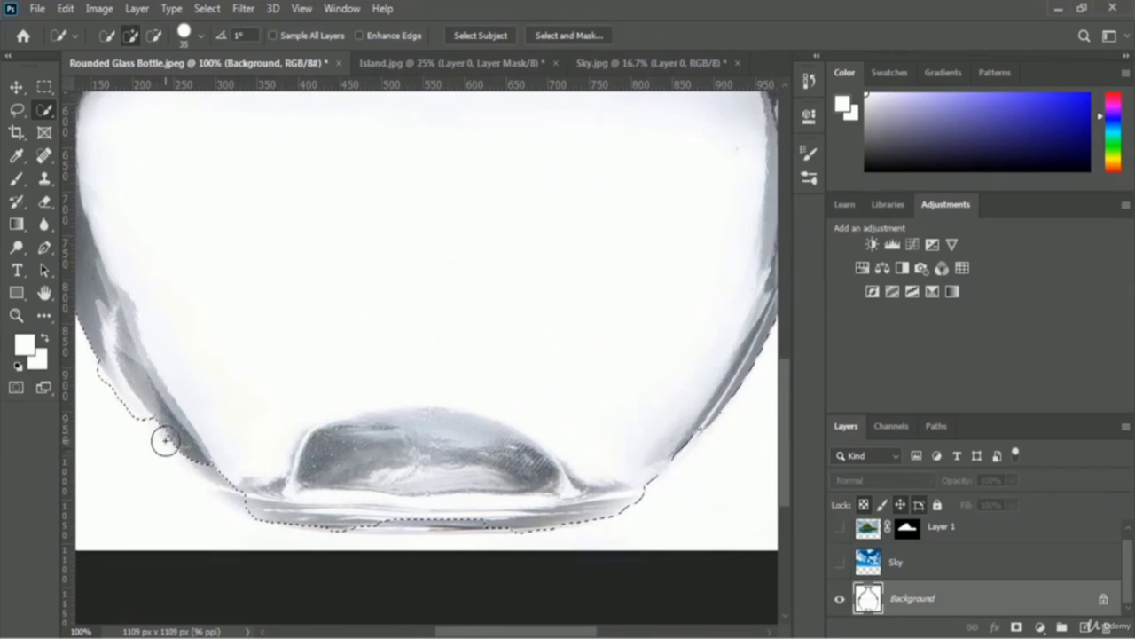
key(ctrl+minus)
key(ctrl+minus)
key(d)
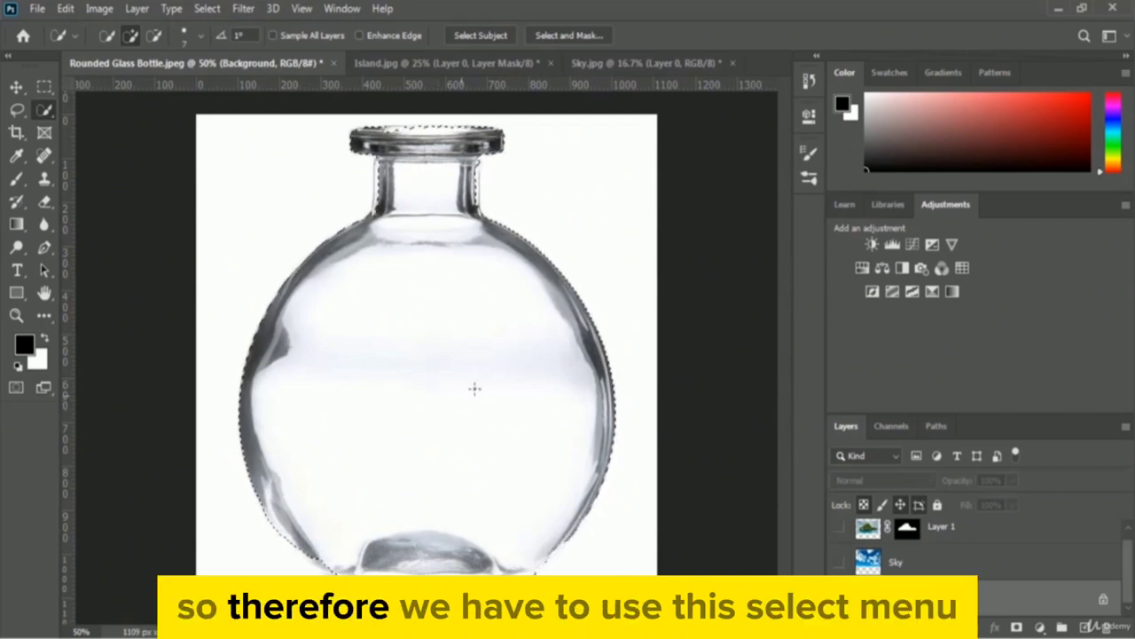
Save the bottle selection as a channel named 'Bottle', then deselect.
click(209, 9)
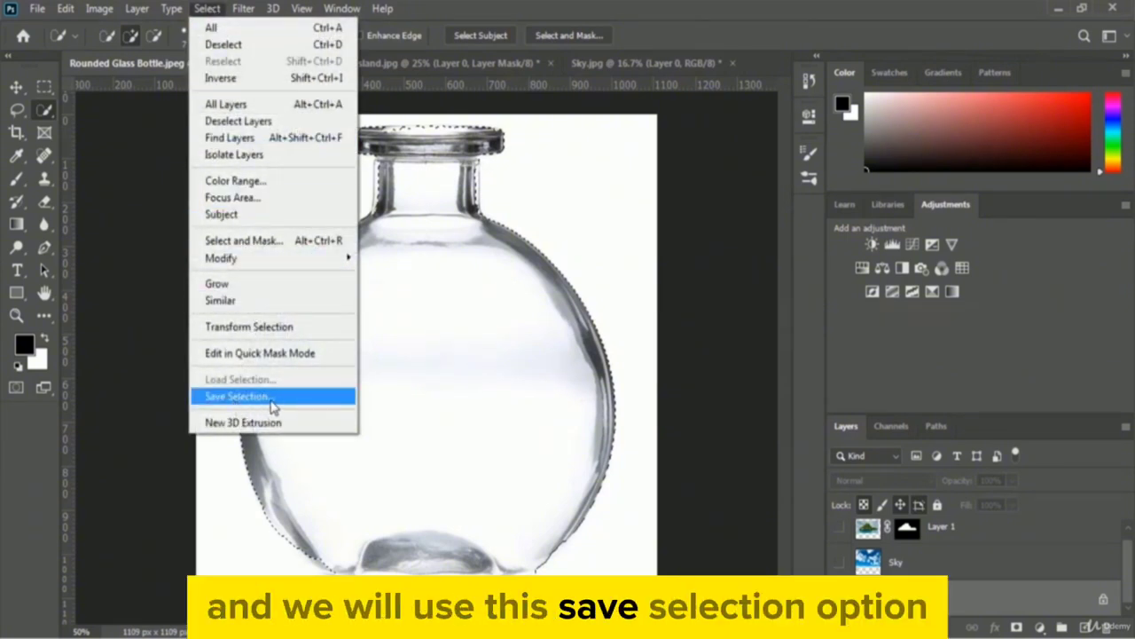
click(300, 401)
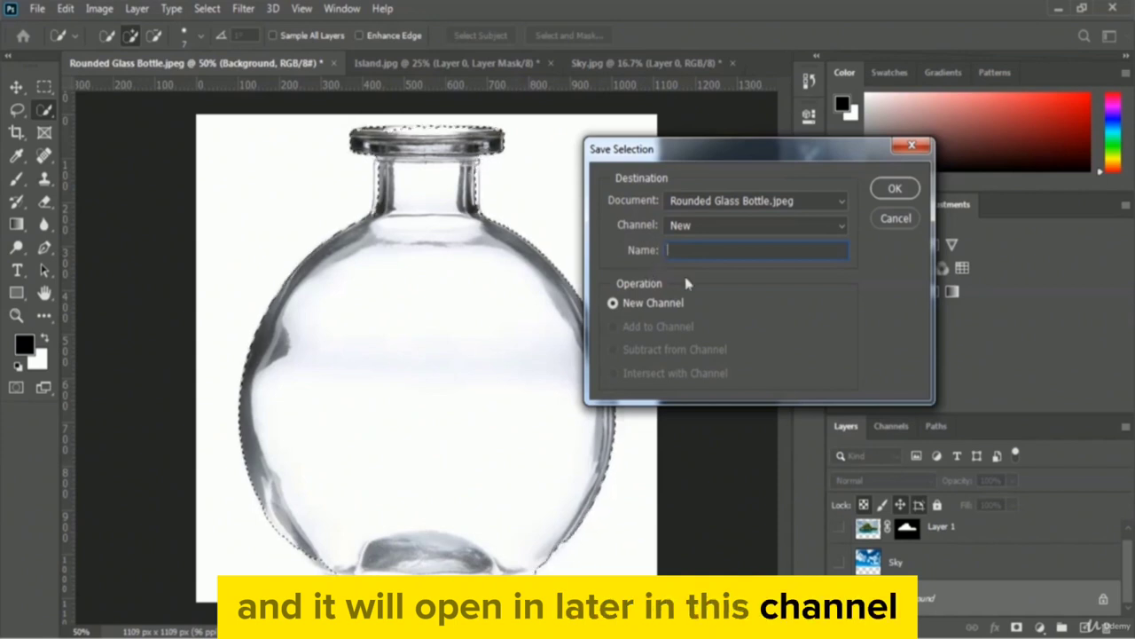
text(B)
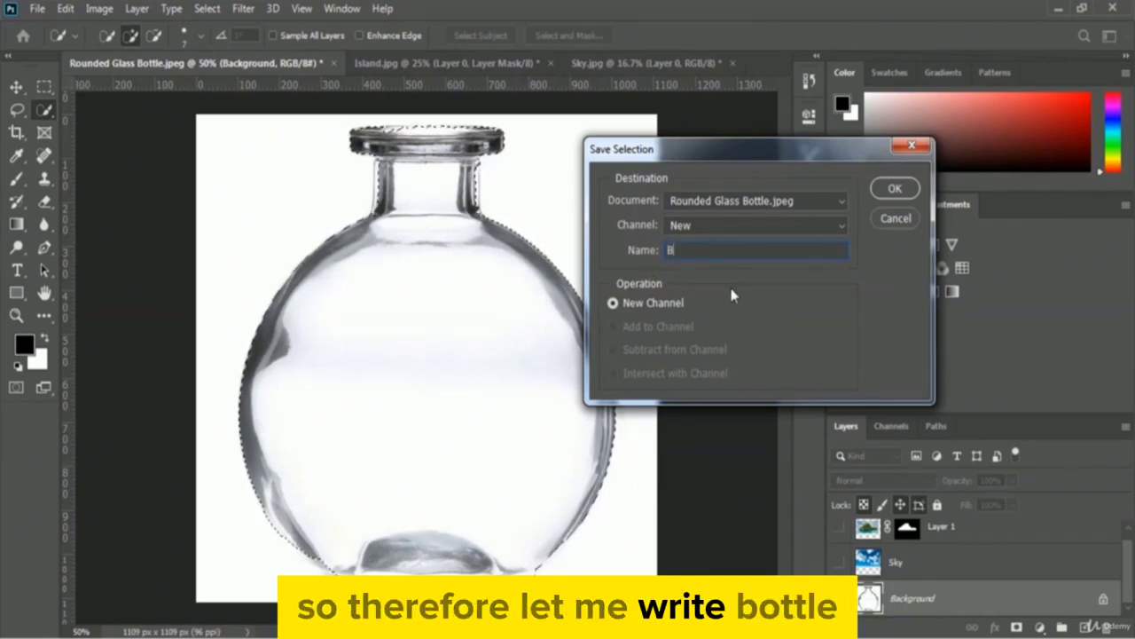
text(ottle)
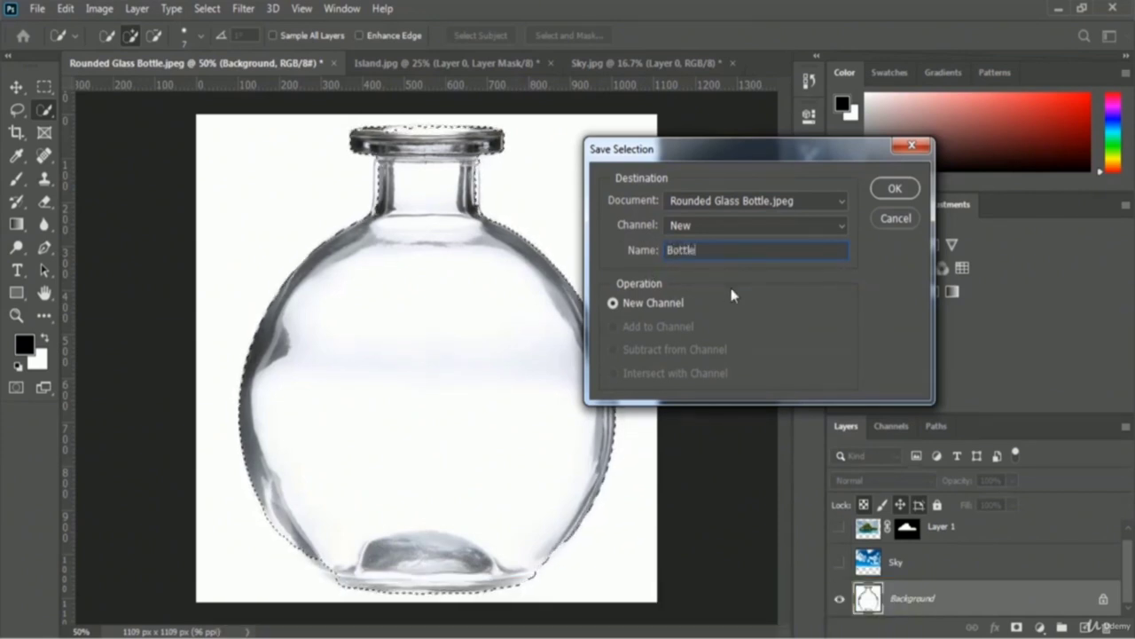
click(894, 189)
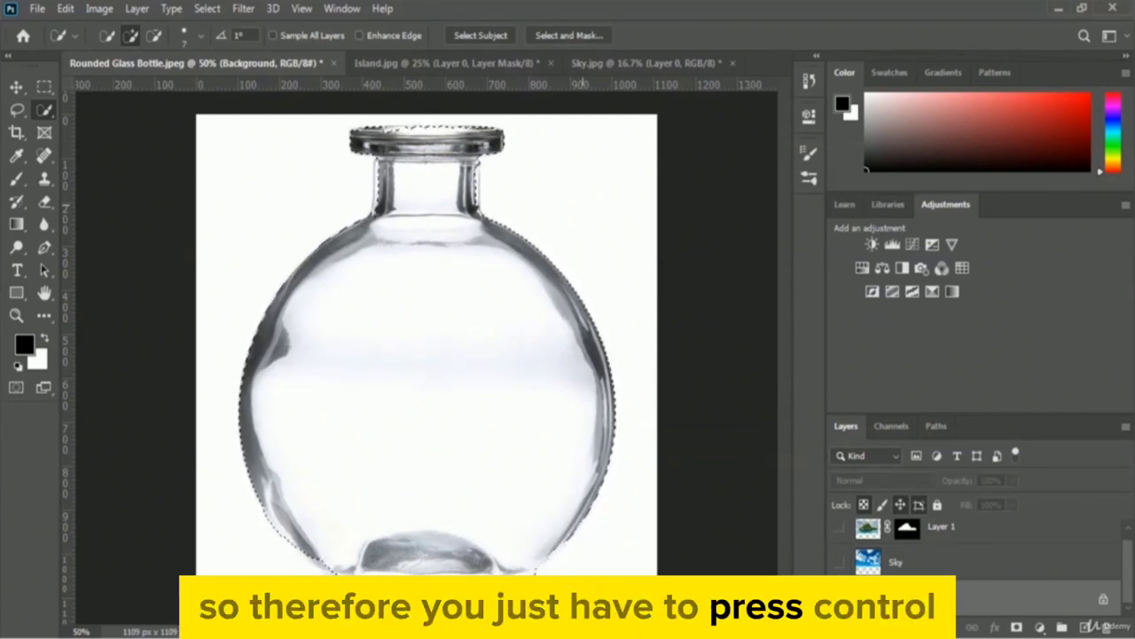
key(ctrl+d)
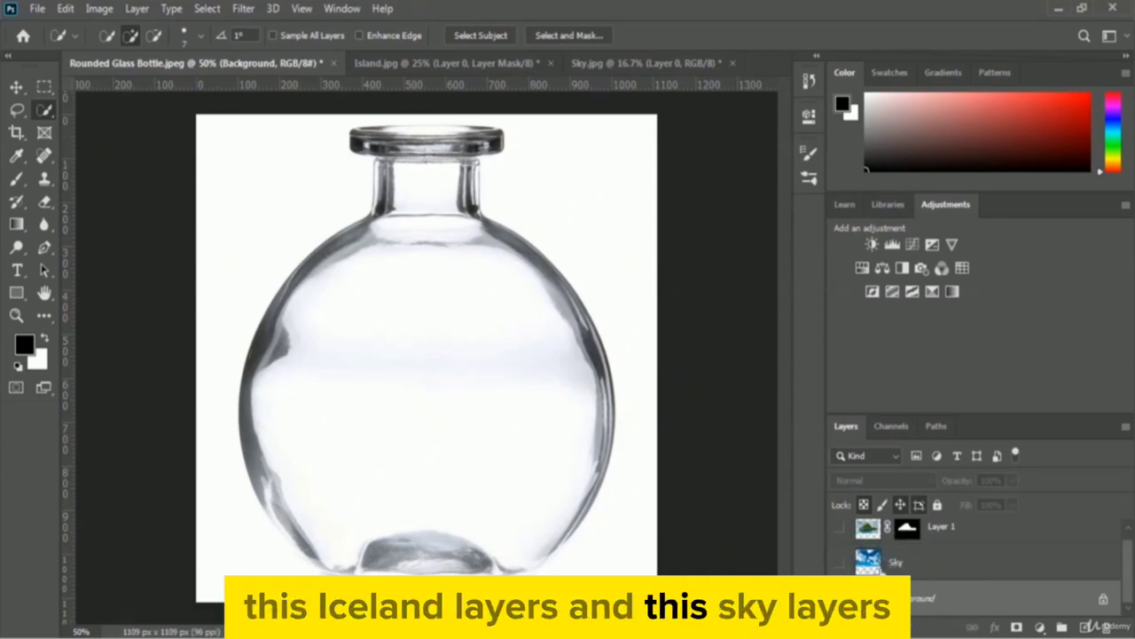
Show the island and Sky layers again and make Sky the active layer.
click(839, 529)
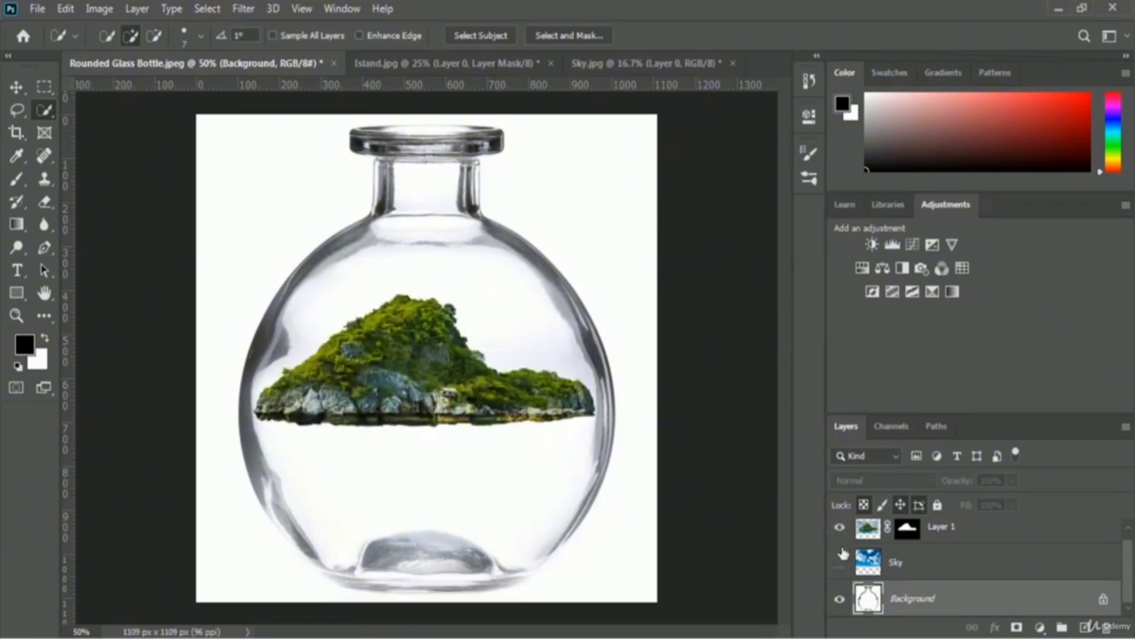
click(840, 563)
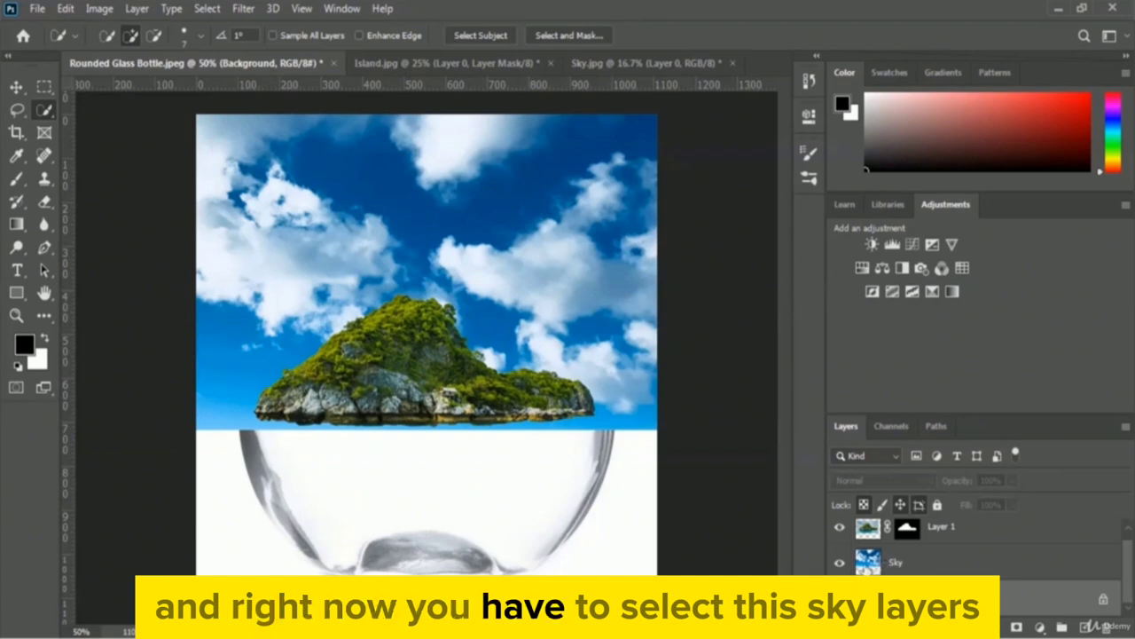
click(894, 564)
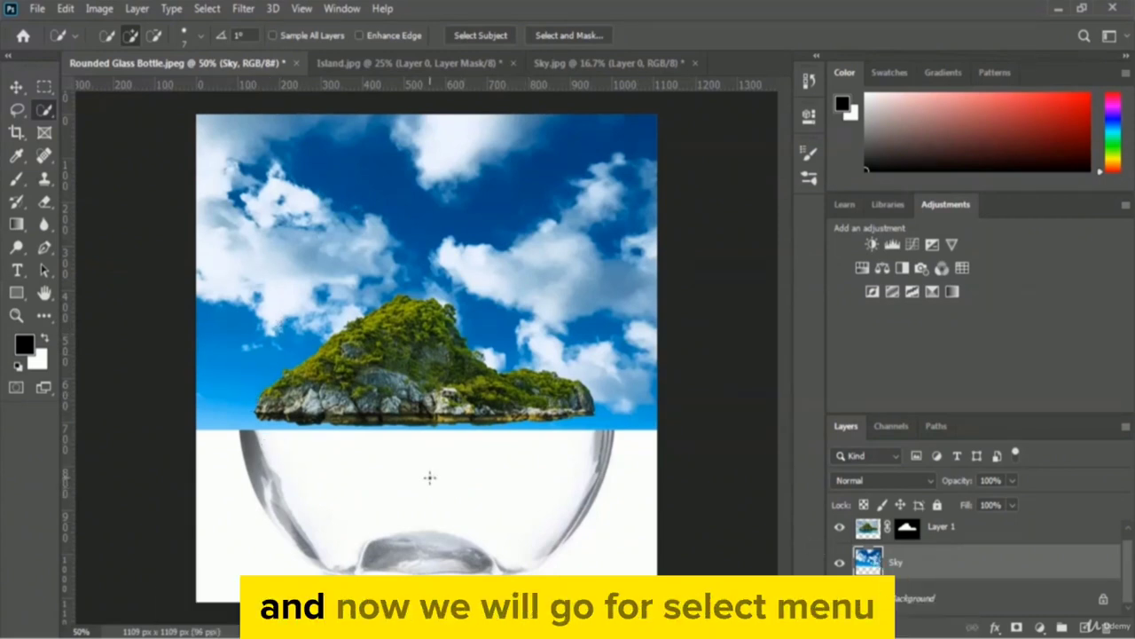
Load the Bottle channel as a selection and add it as a layer mask on Sky.
click(210, 10)
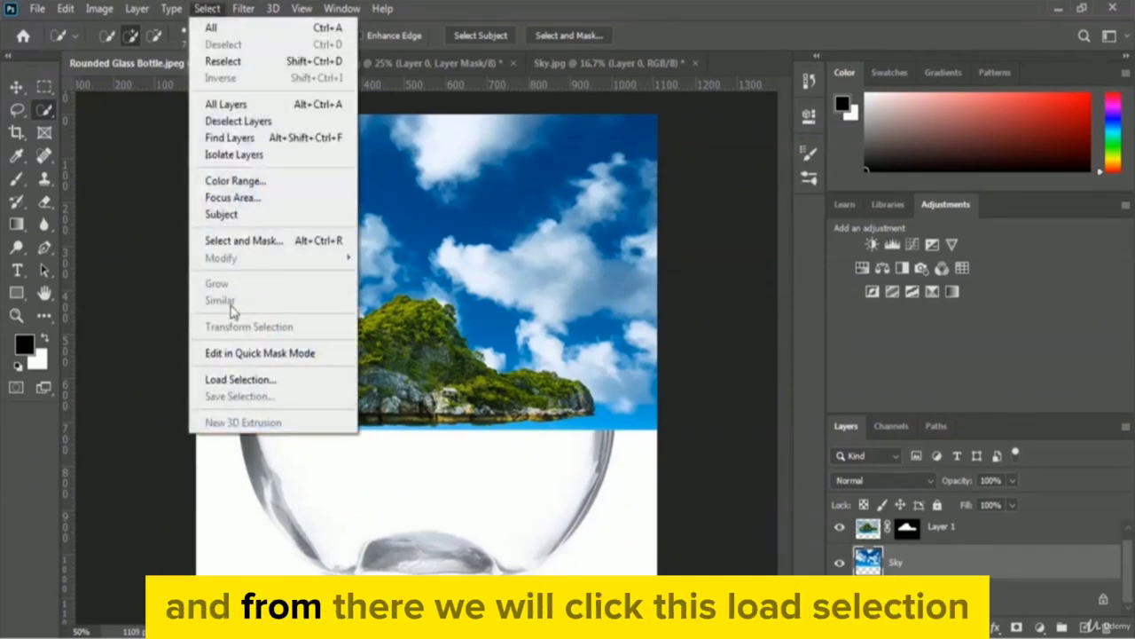
click(309, 383)
drag(541, 115, 720, 143)
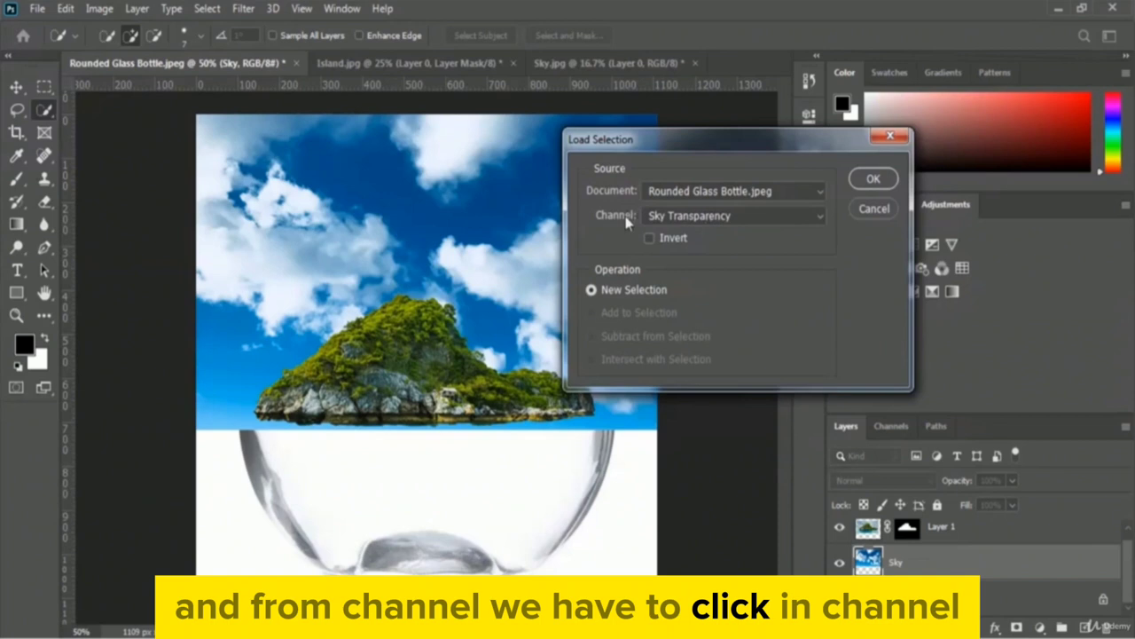
click(761, 216)
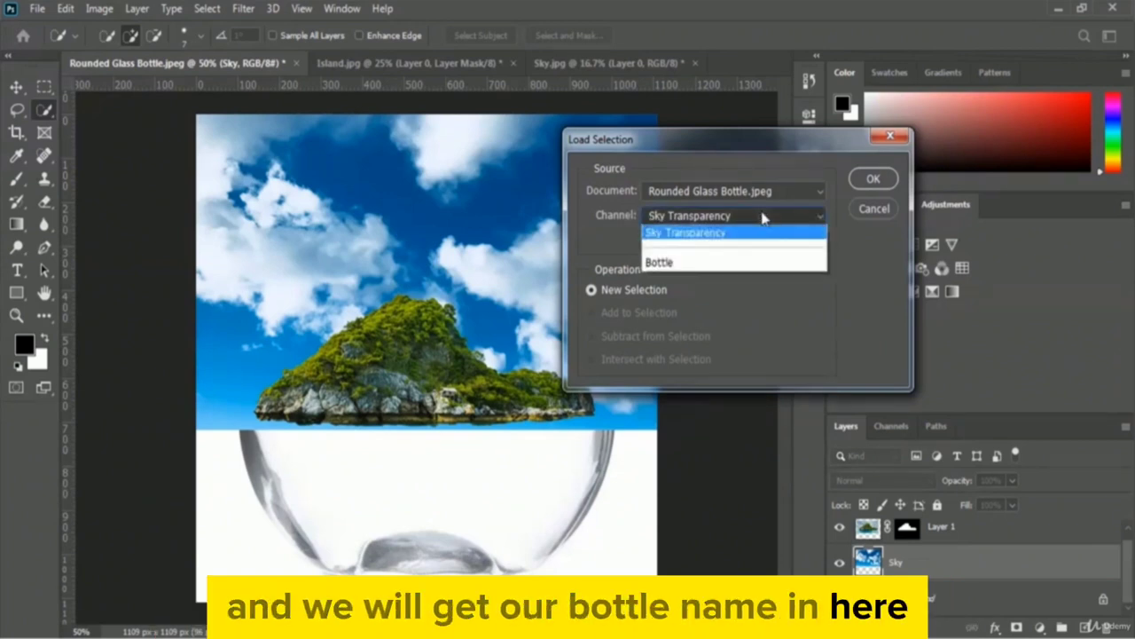
click(734, 263)
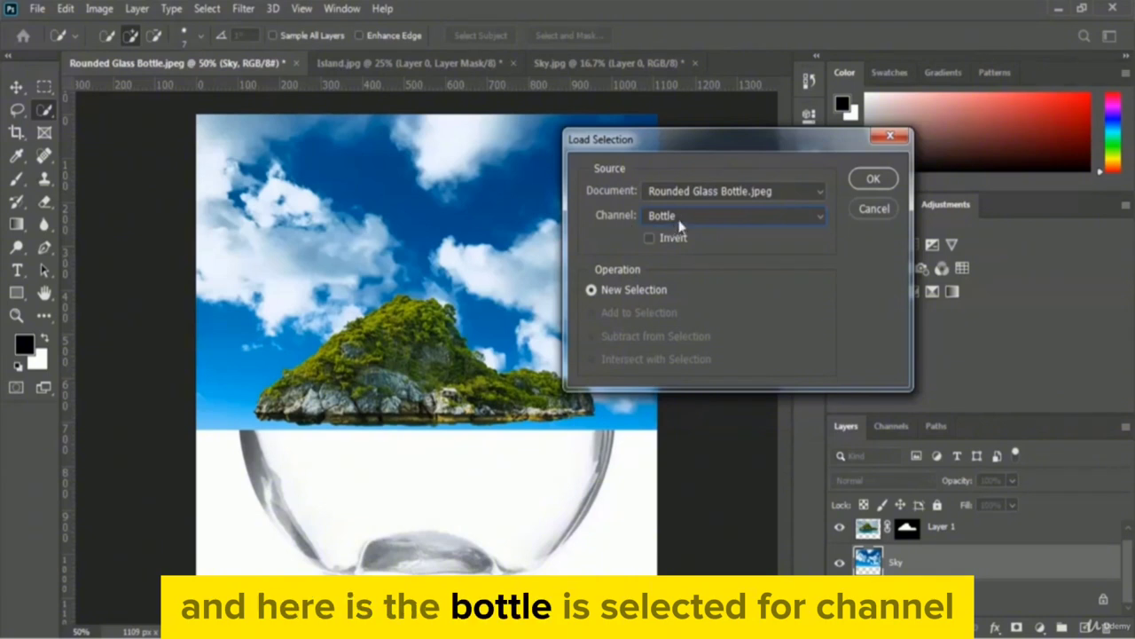
click(886, 181)
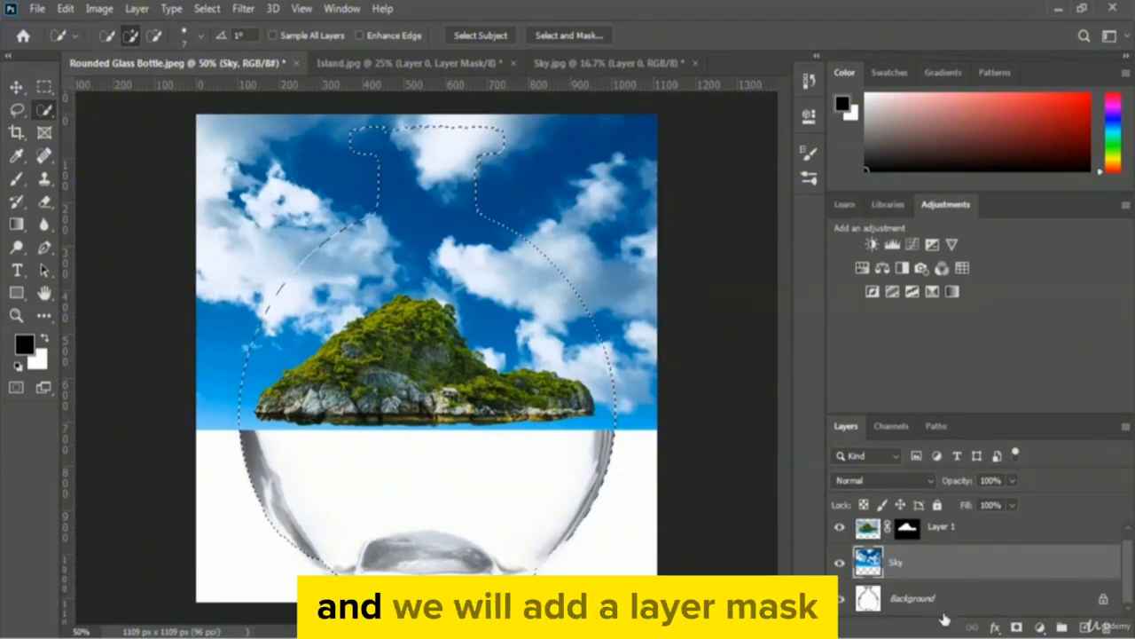
click(1017, 627)
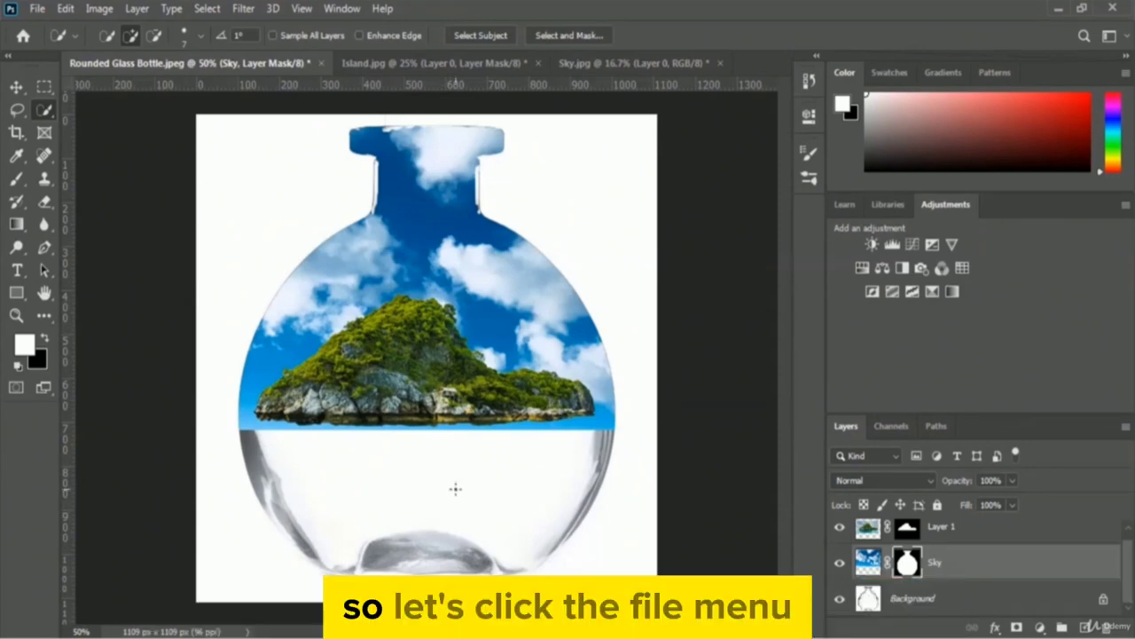
Open the Under Water image from the 02 Selection and Masking folder.
click(38, 9)
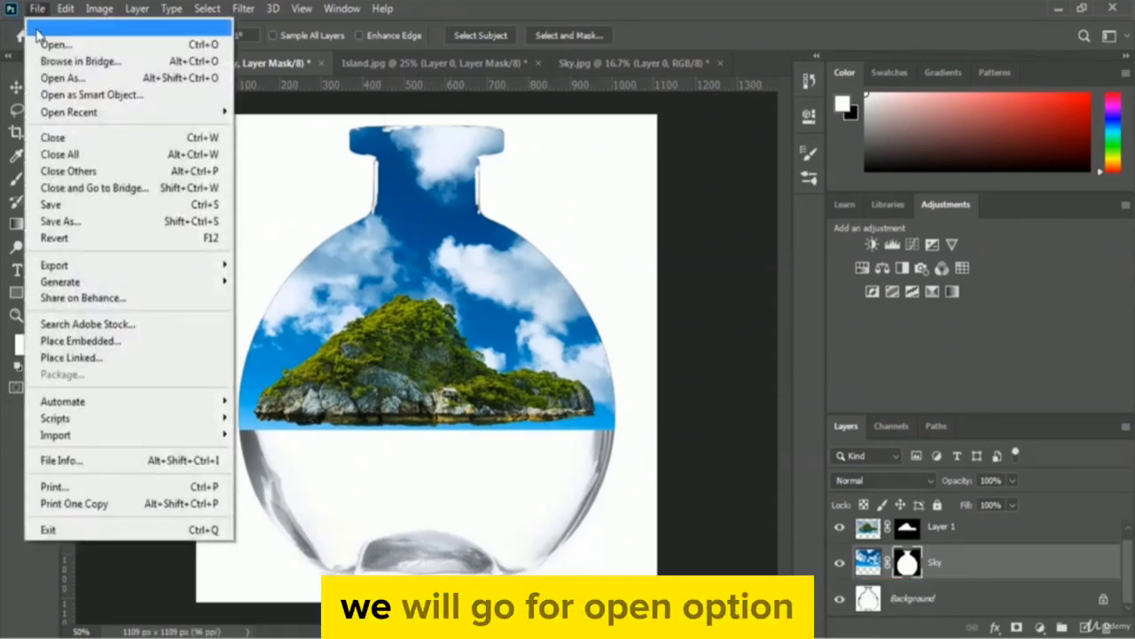
click(136, 46)
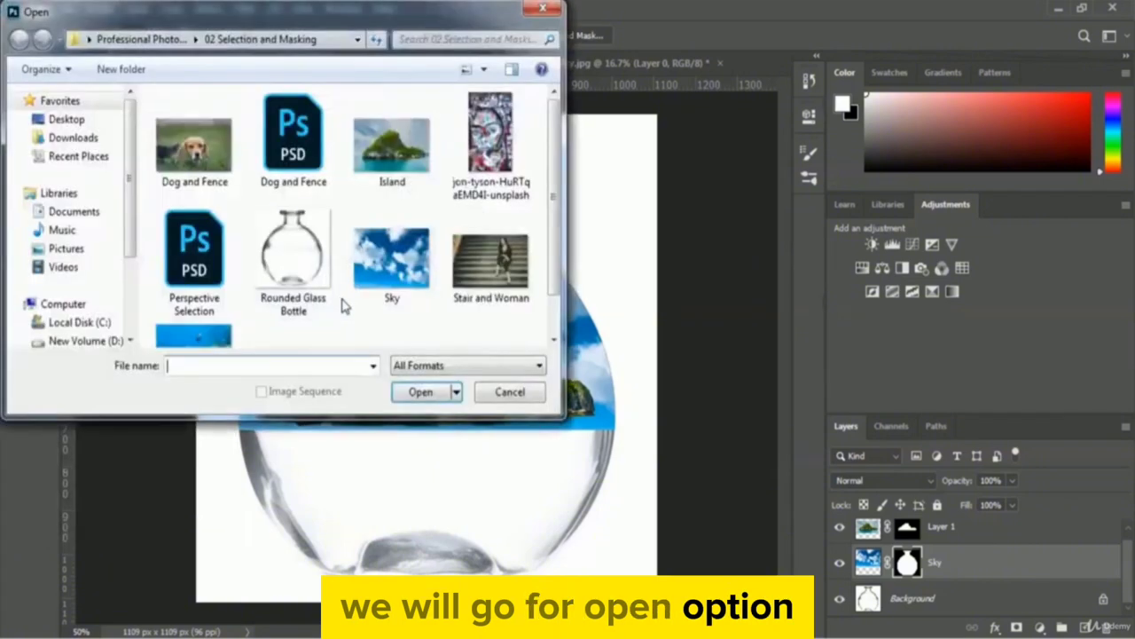
scroll(554, 249, down, 1)
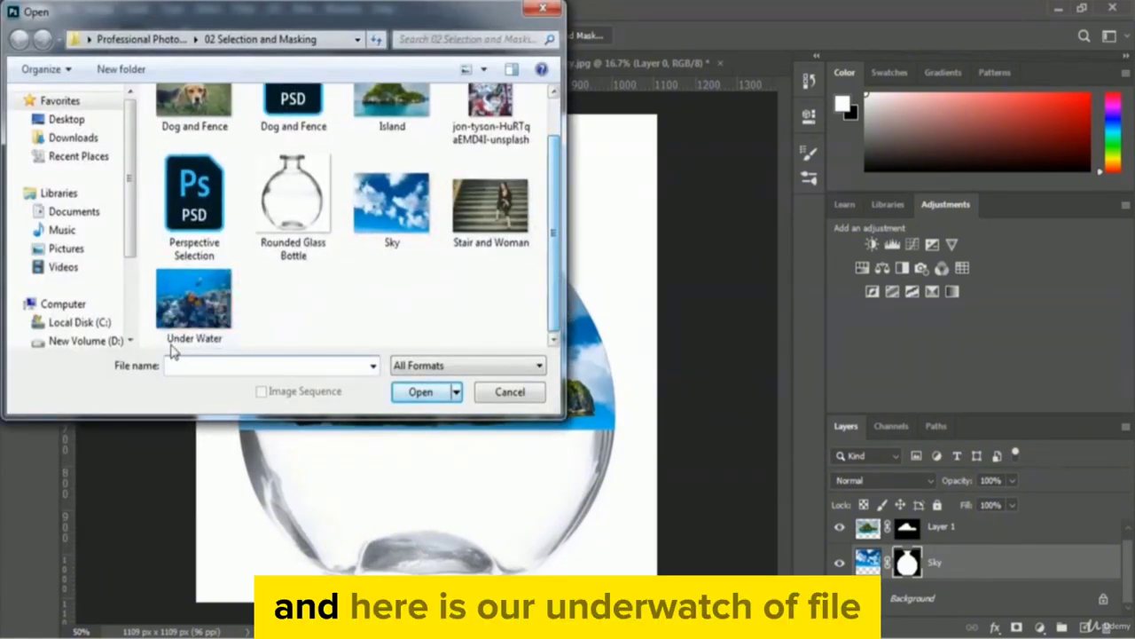
click(202, 329)
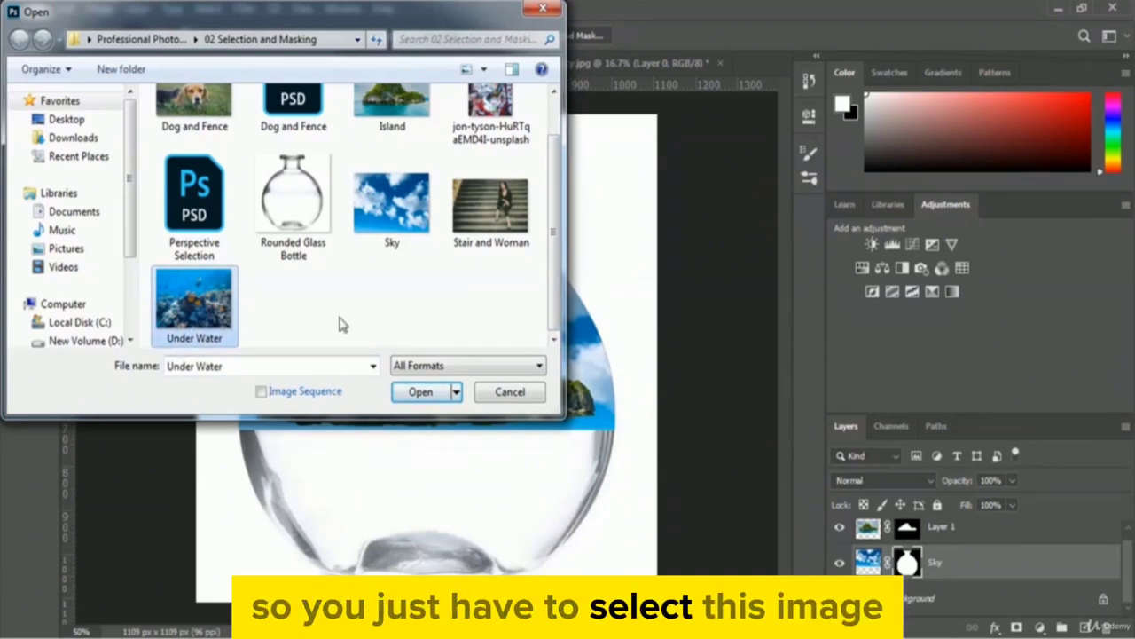
click(405, 396)
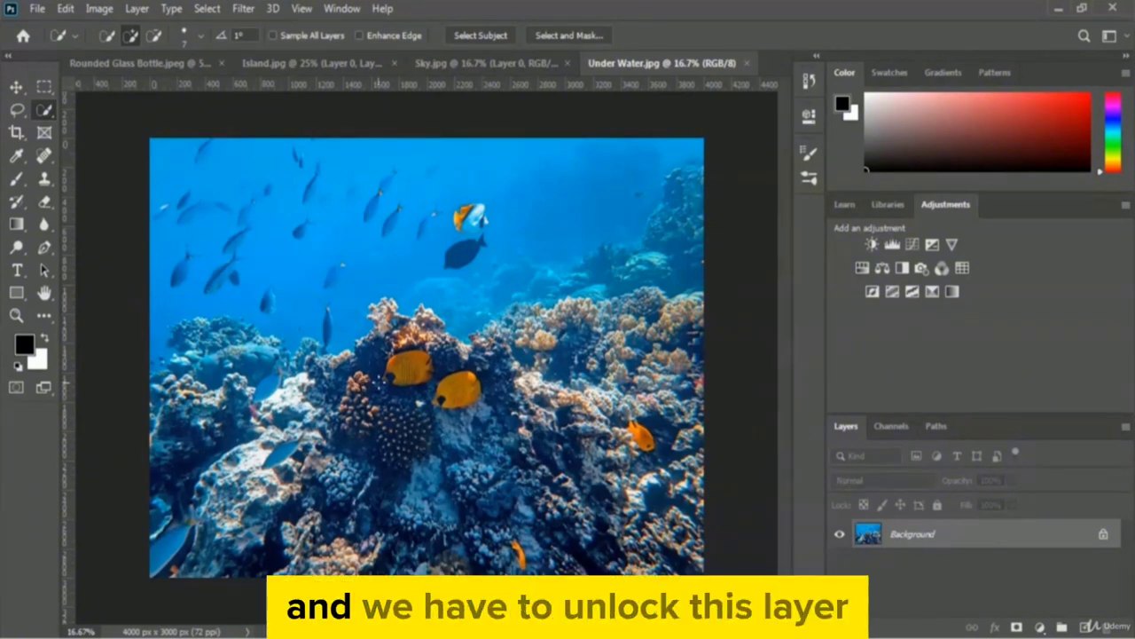
Unlock the underwater reef background and position it in the bottle document as Layer 2.
click(1103, 538)
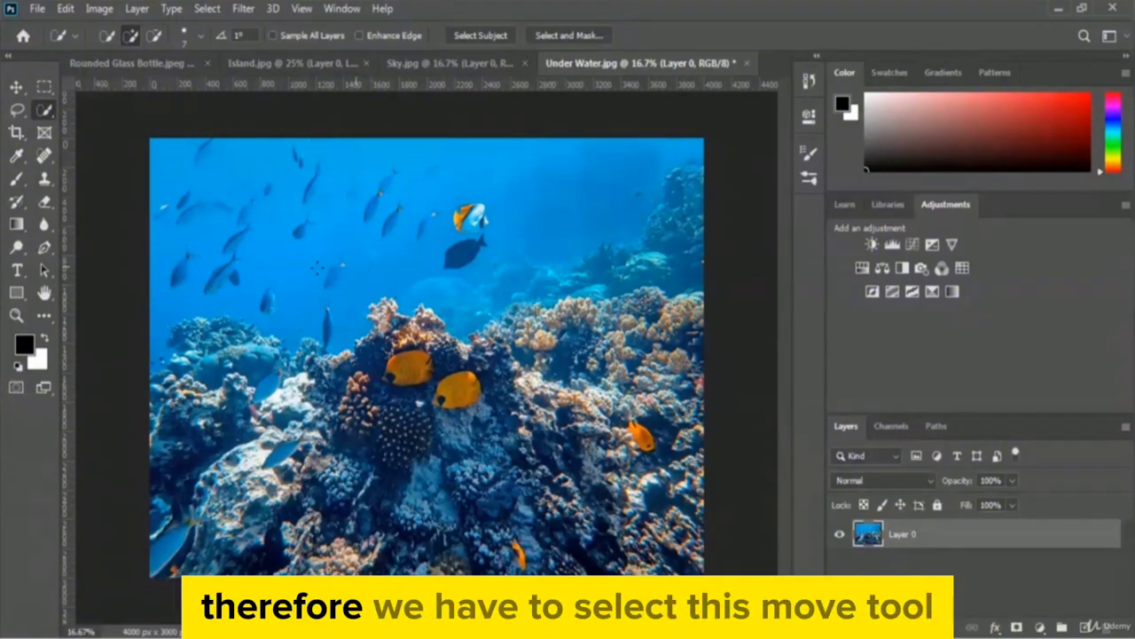
click(15, 87)
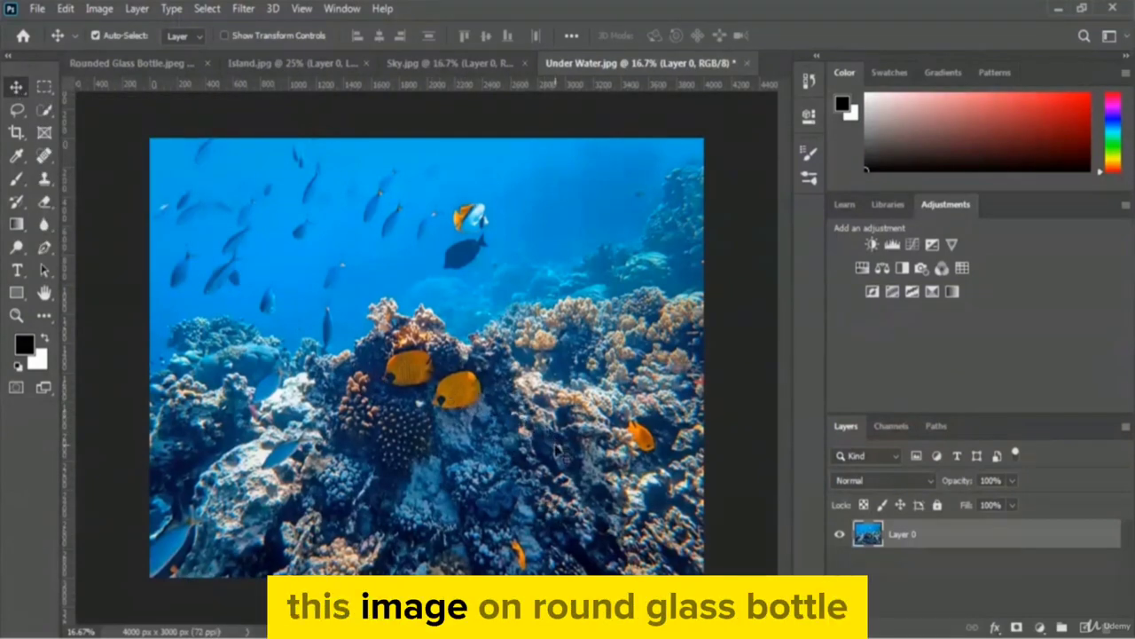
drag(573, 417, 495, 524)
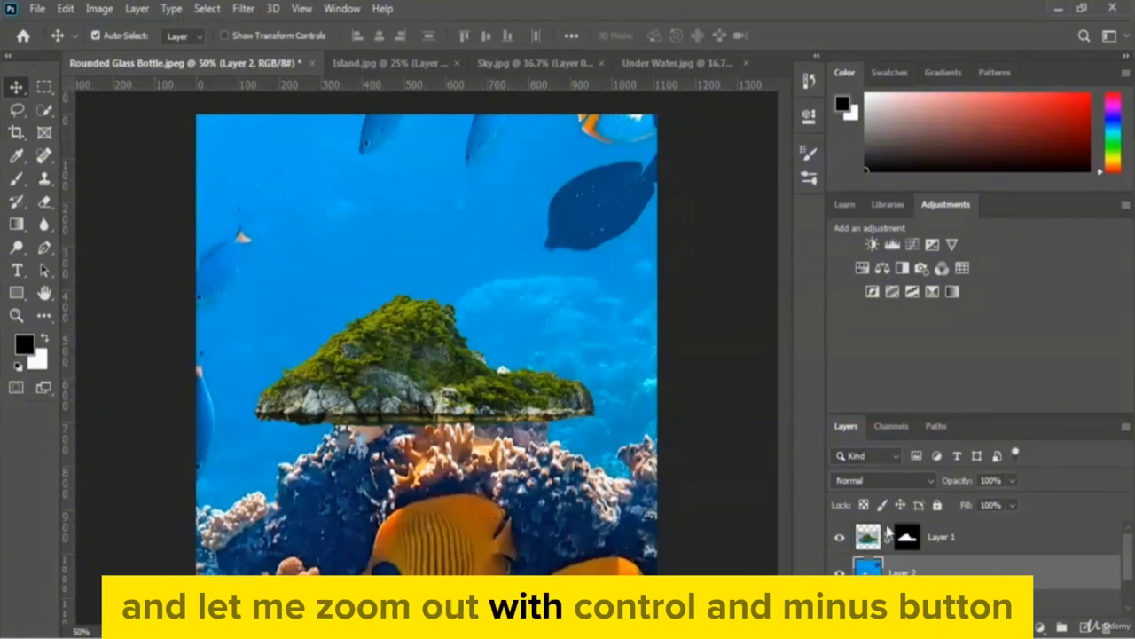
key(ctrl+minus)
key(ctrl+minus)
key(ctrl+minus)
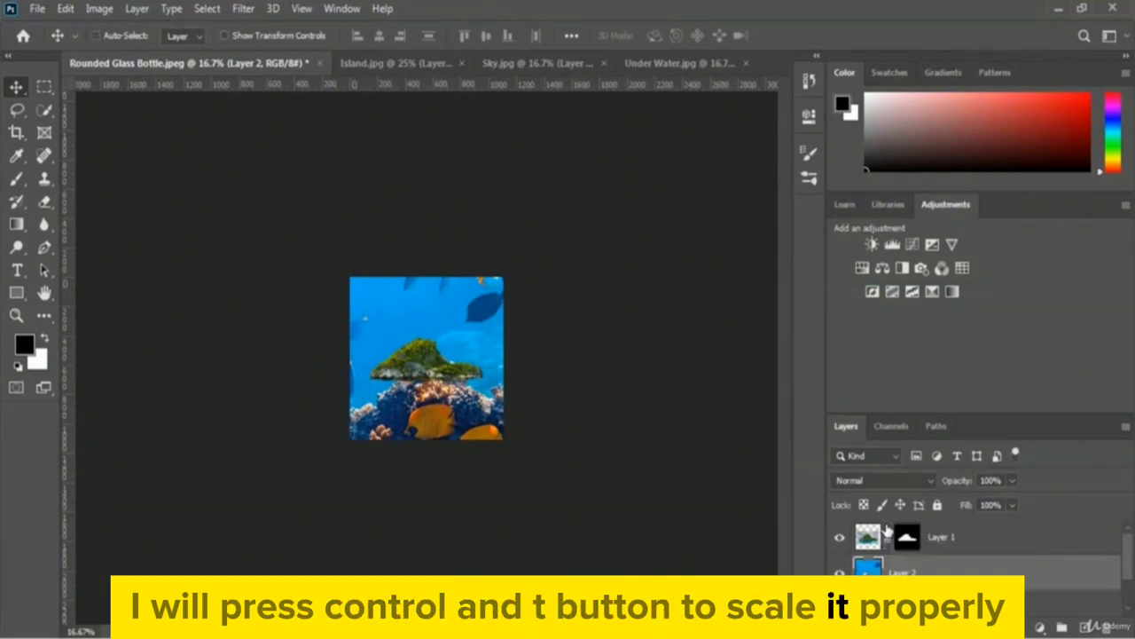
Free-transform the reef layer to fill the bottle's lower half just beneath the island.
key(ctrl+t)
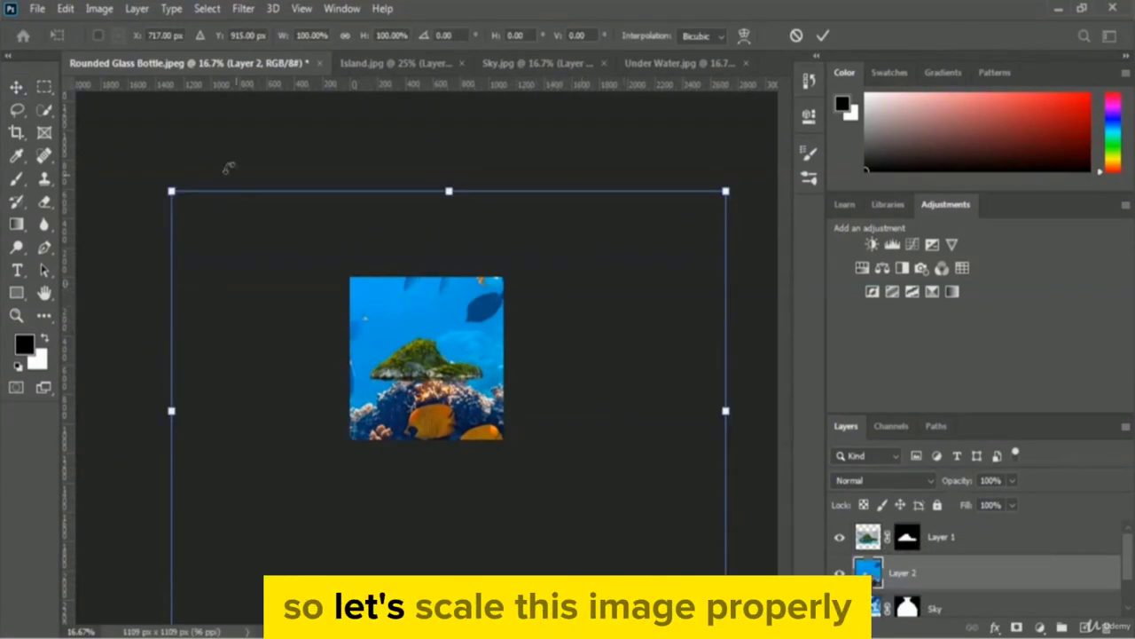
drag(171, 191, 371, 399)
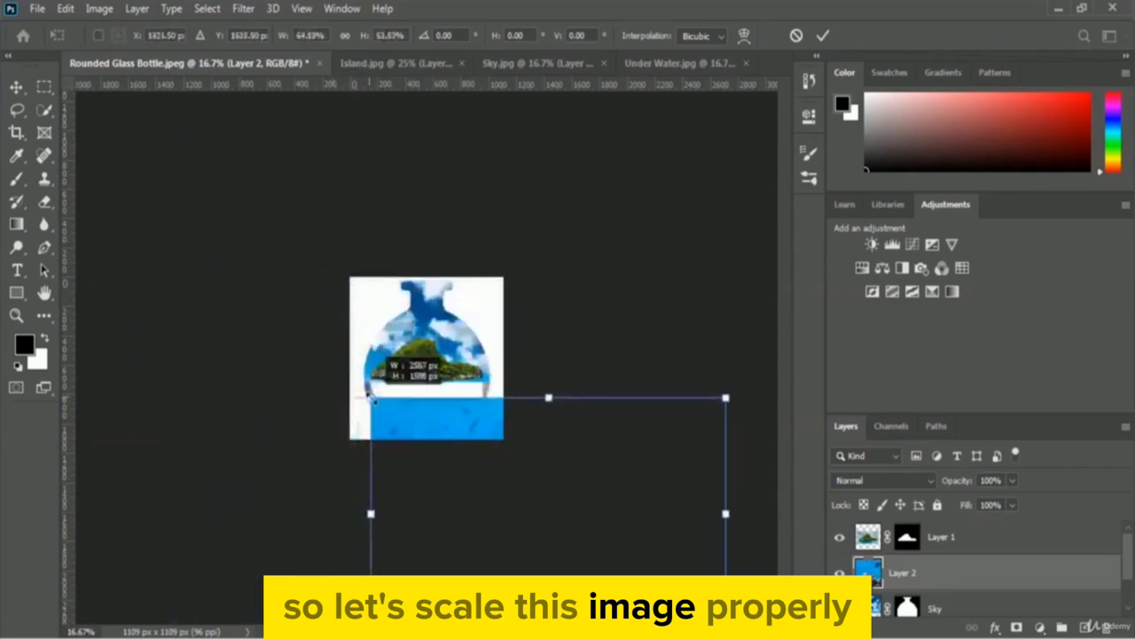
drag(593, 566, 533, 480)
drag(661, 548, 489, 429)
drag(408, 373, 408, 382)
drag(310, 319, 354, 373)
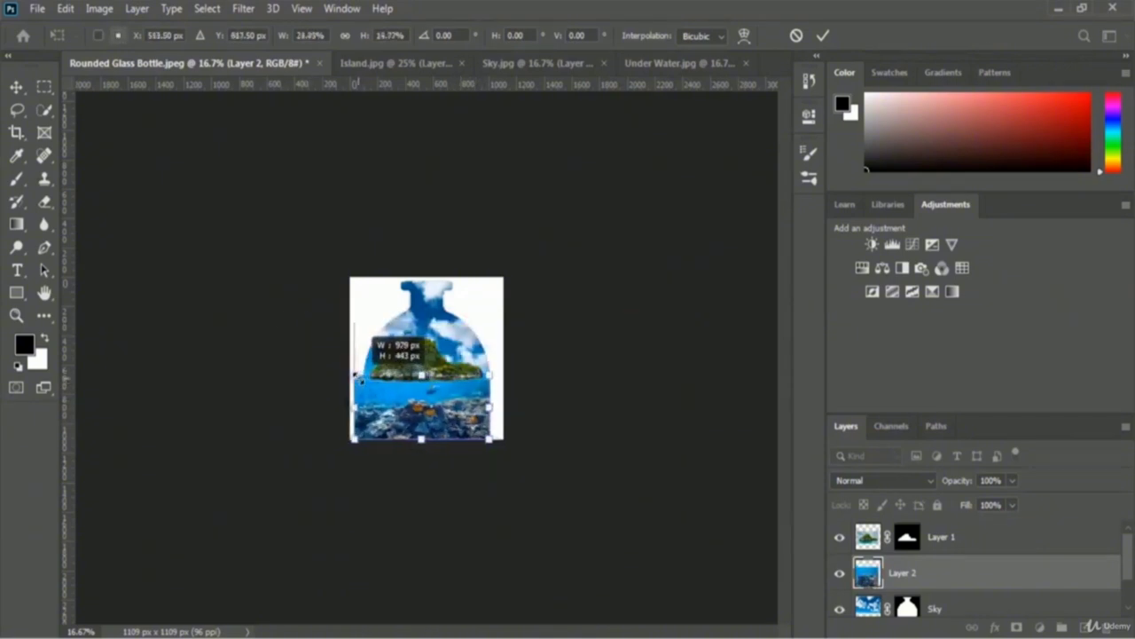
drag(494, 412, 505, 410)
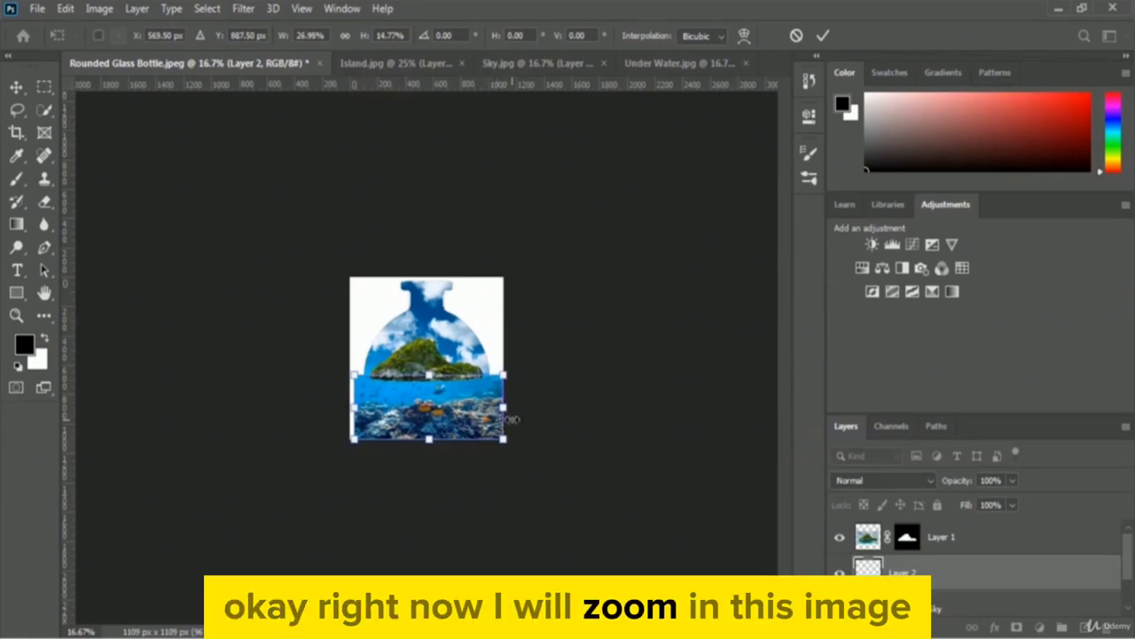
key(ctrl+plus)
key(ctrl+plus)
key(ctrl+plus)
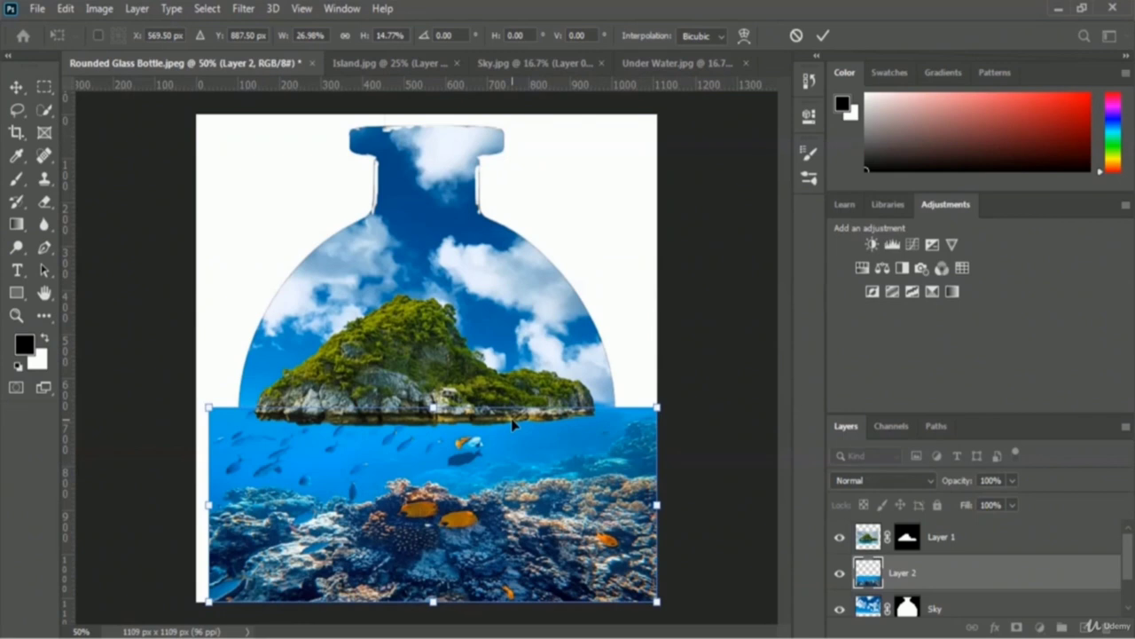
drag(657, 505, 635, 505)
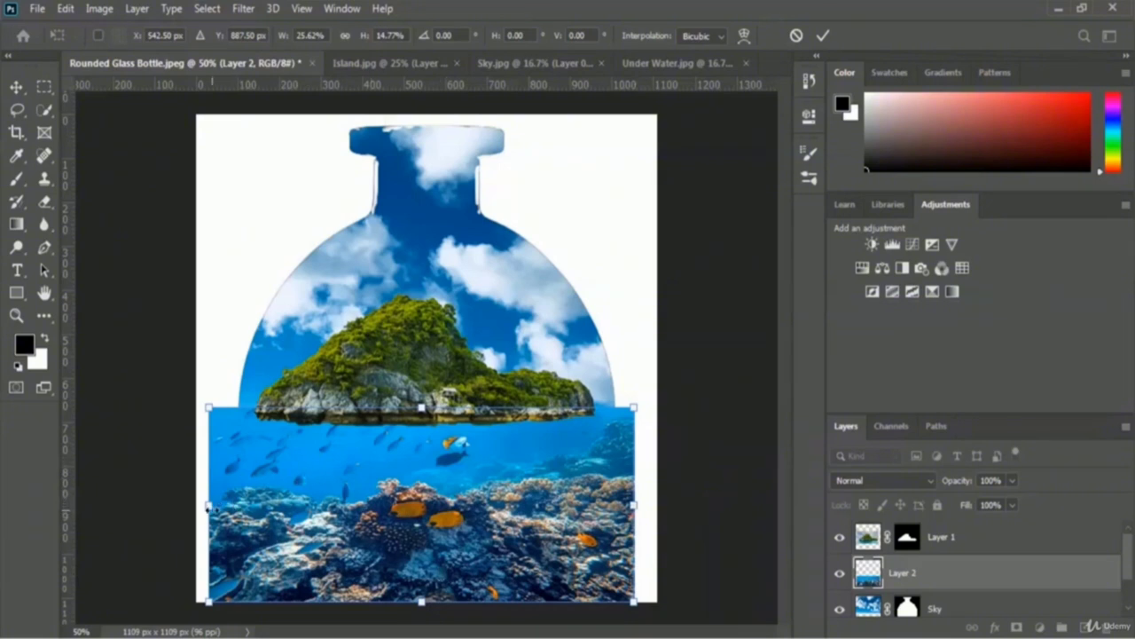
drag(209, 505, 220, 506)
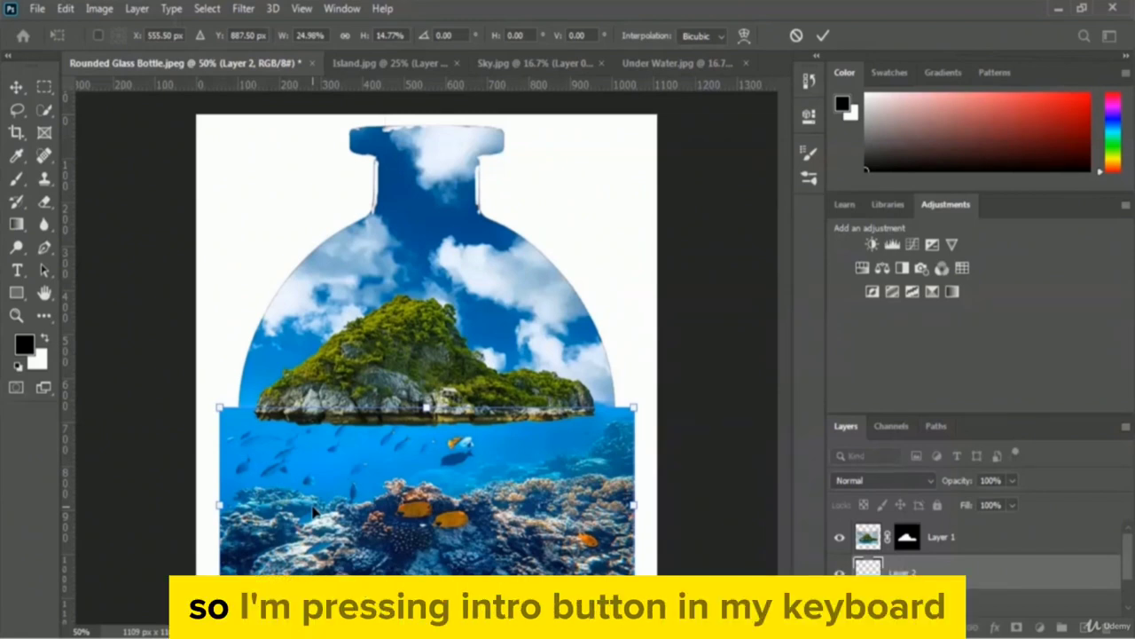
key(Return)
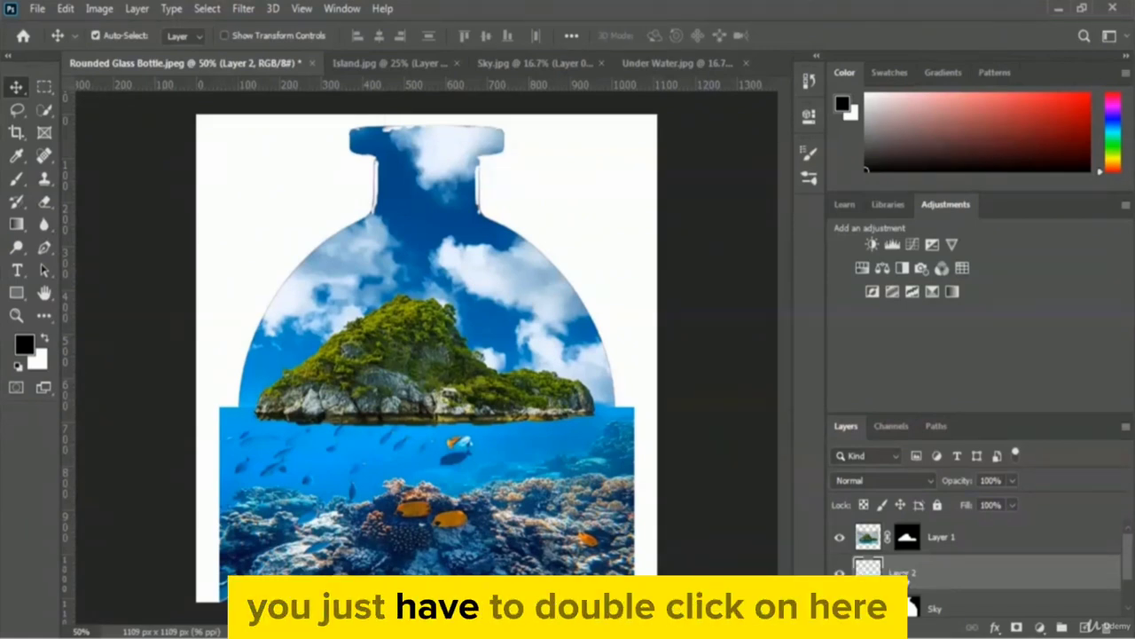
Rename Layer 2 to 'Under Water'.
double_click(905, 573)
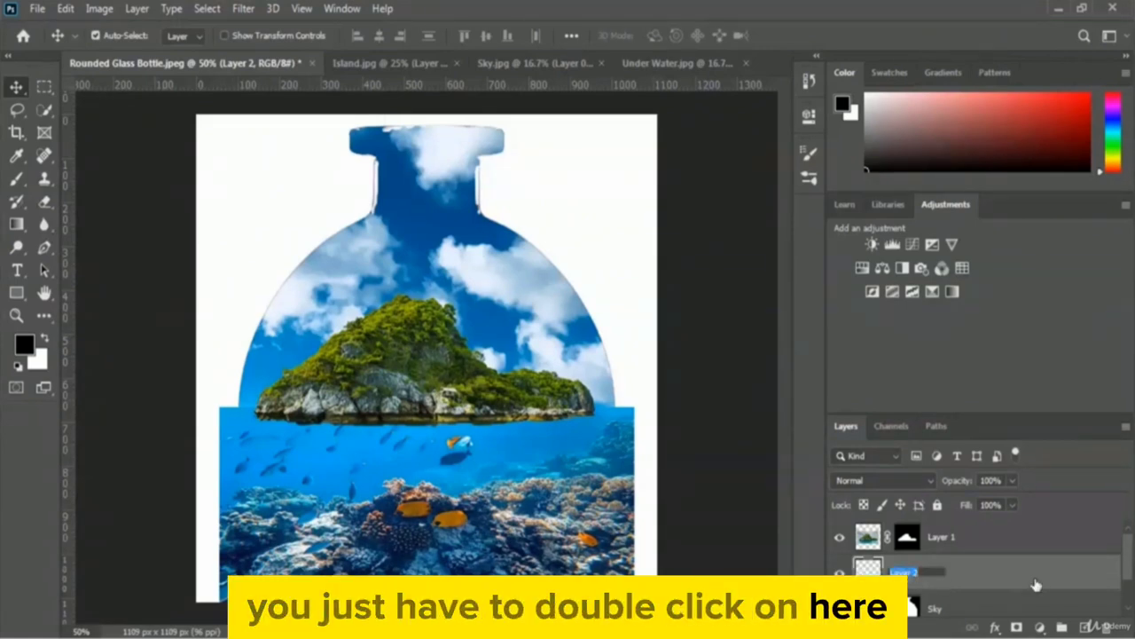
text(Under Water)
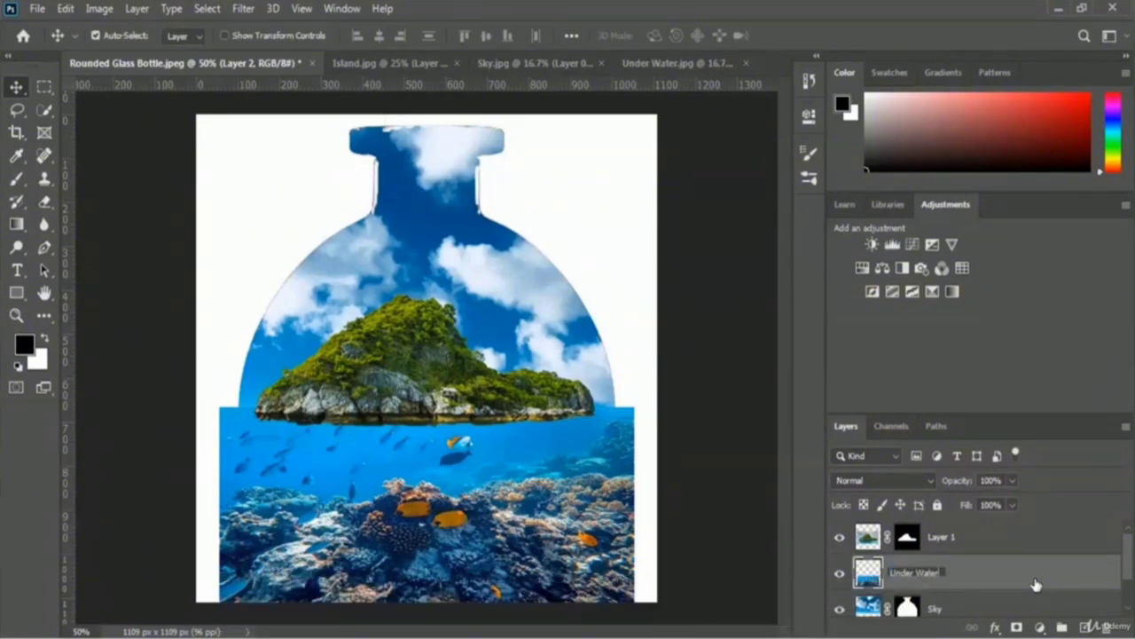
key(Return)
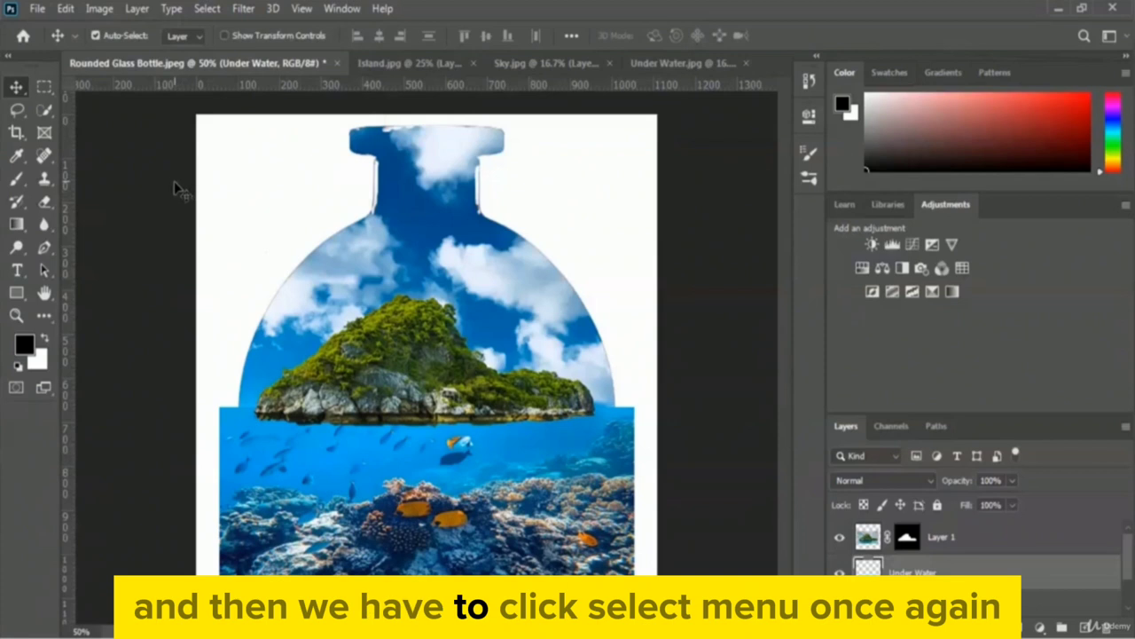
Load the Bottle channel as a selection and apply it as a layer mask on Under Water.
click(208, 10)
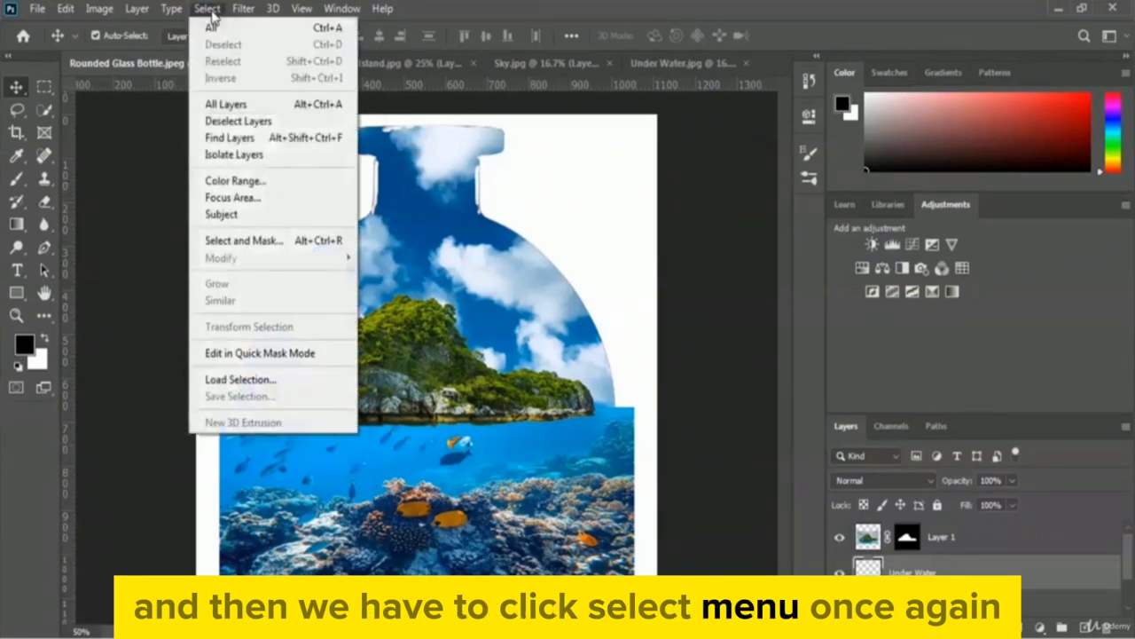
click(310, 383)
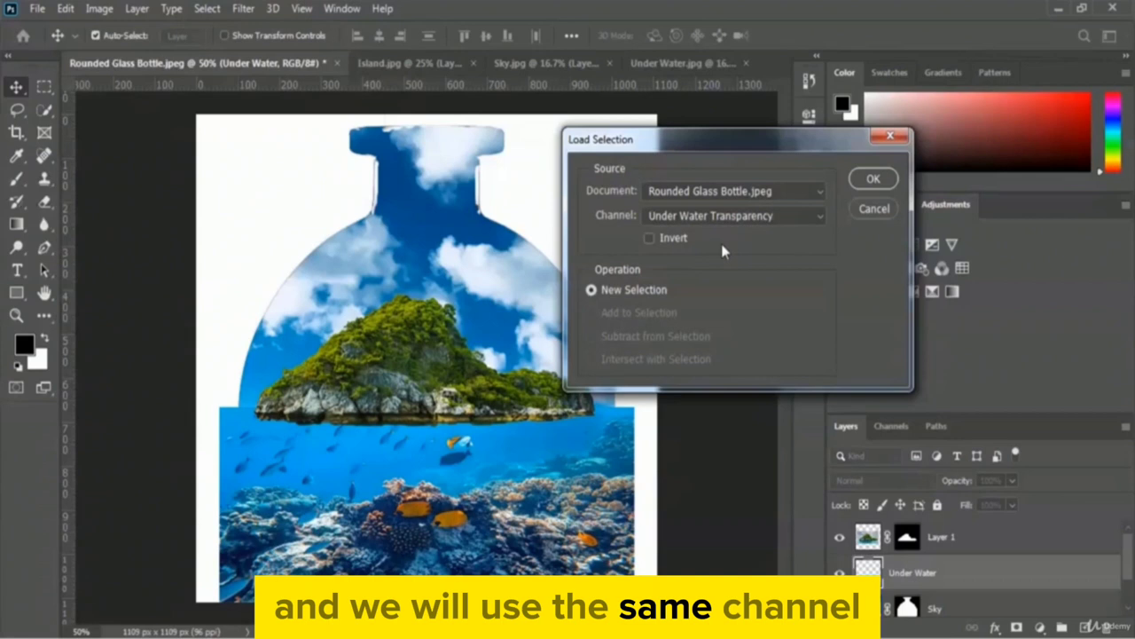
click(763, 222)
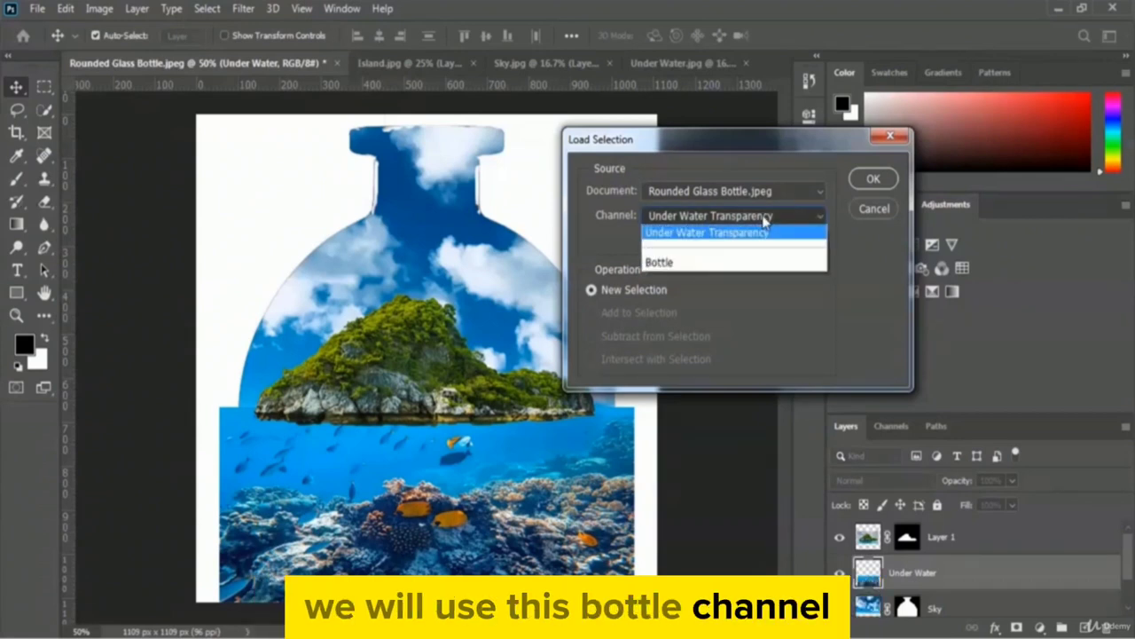
click(692, 263)
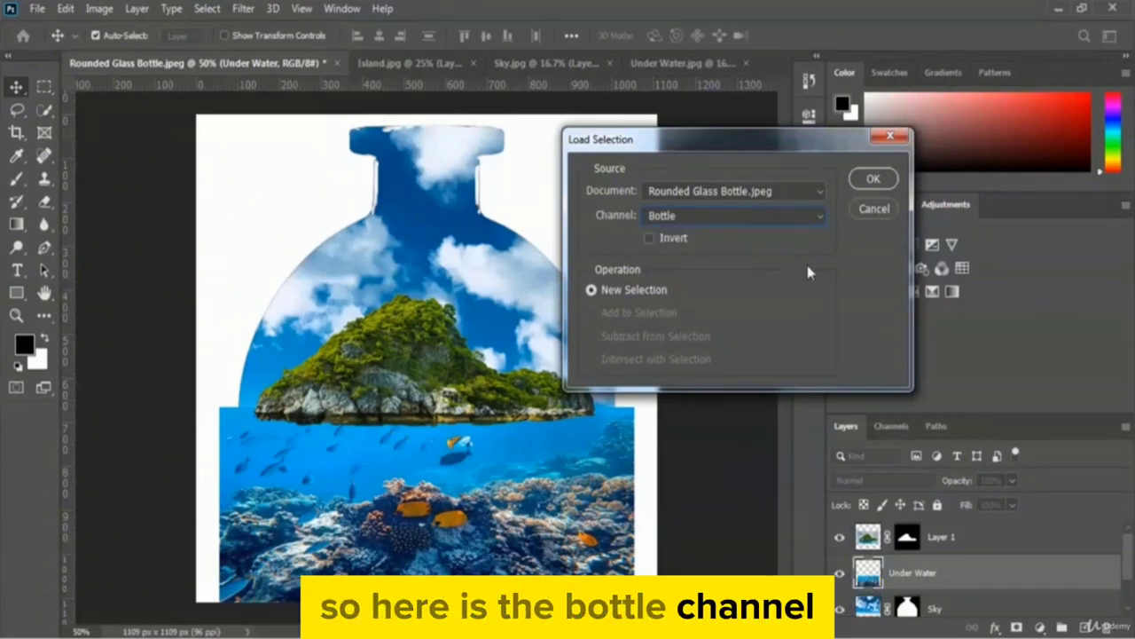
click(883, 182)
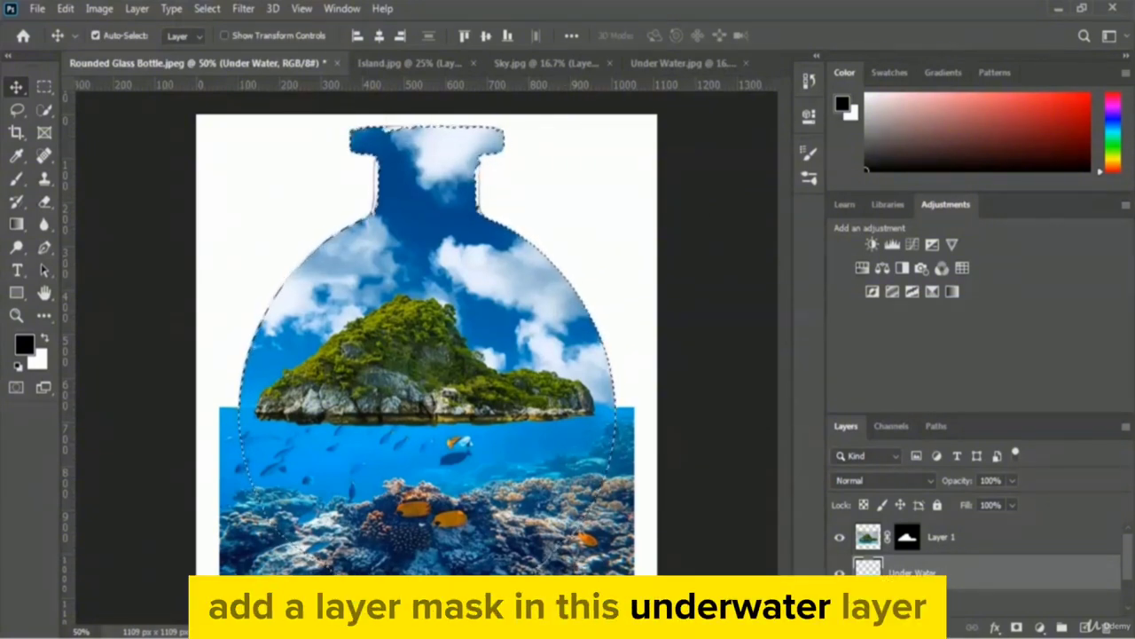
click(1016, 628)
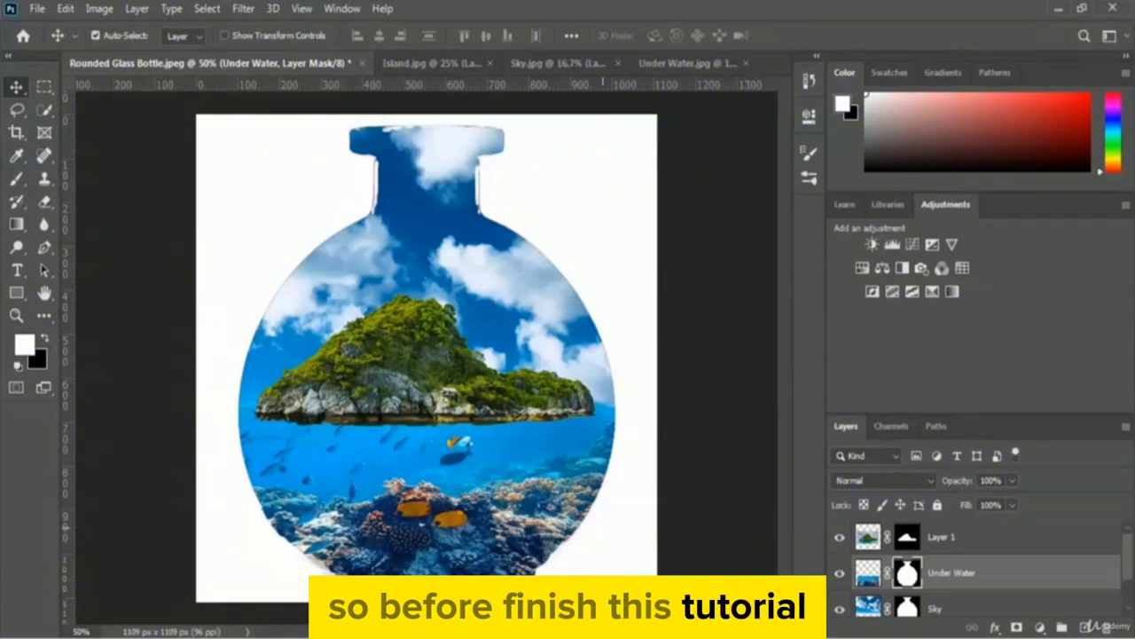
Convert Layer 1 to a smart object and rename it 'Island'.
click(940, 543)
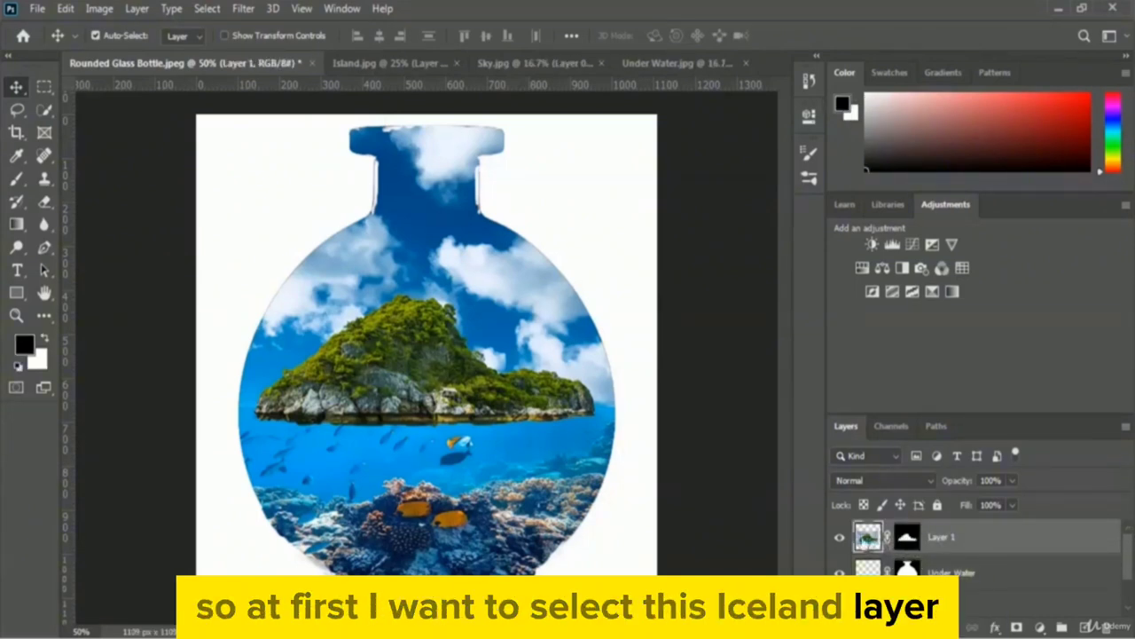
right_click(973, 541)
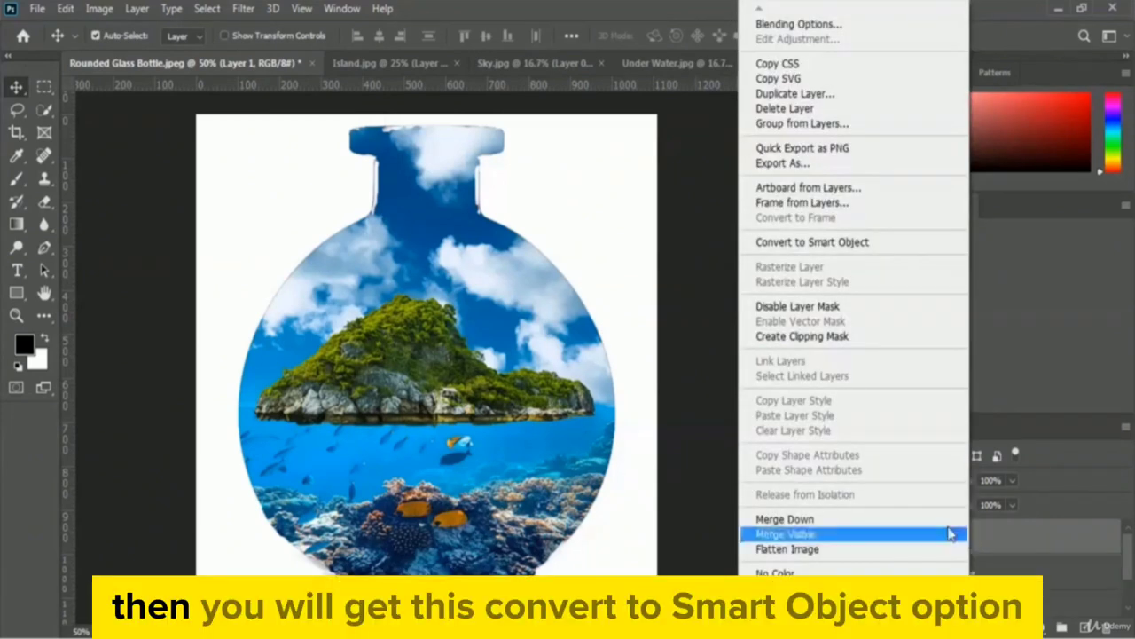
click(885, 244)
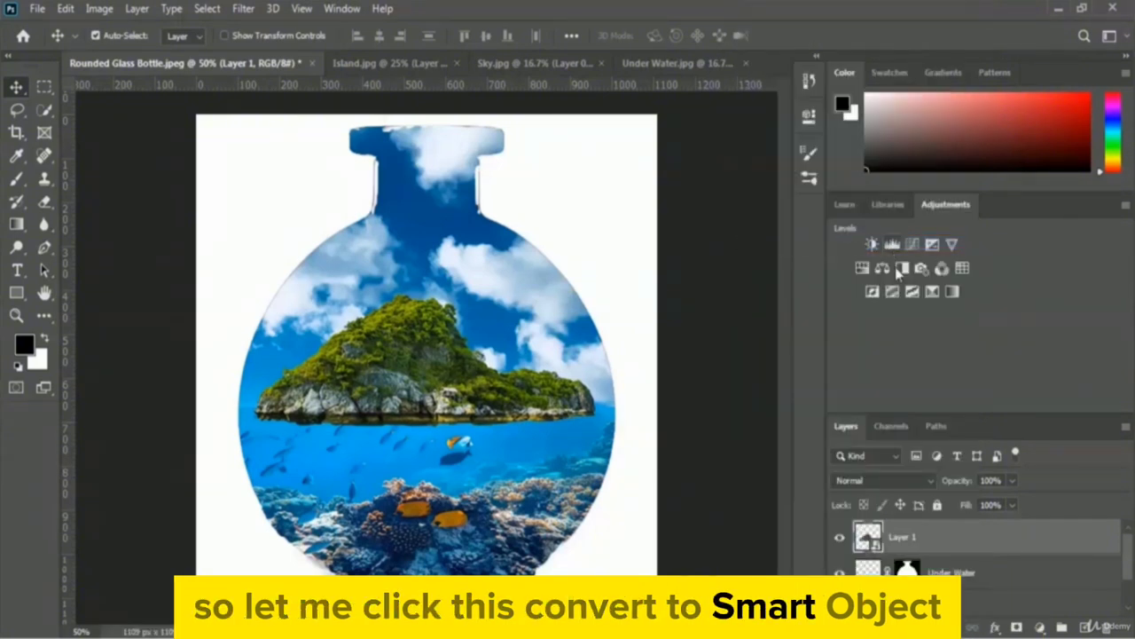
double_click(902, 536)
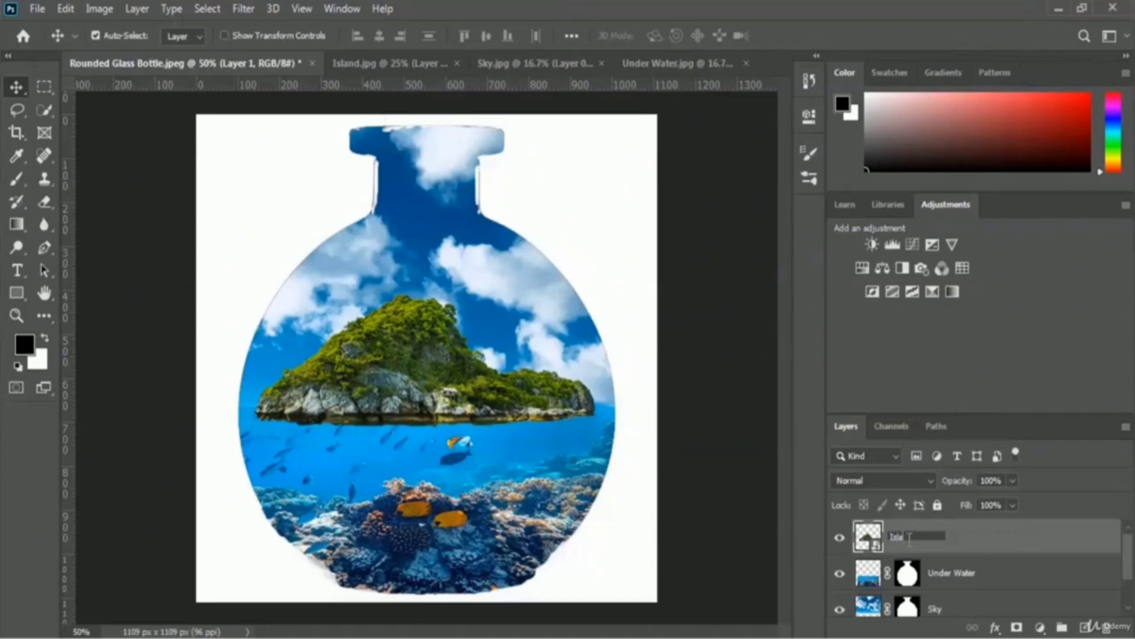
key(Return)
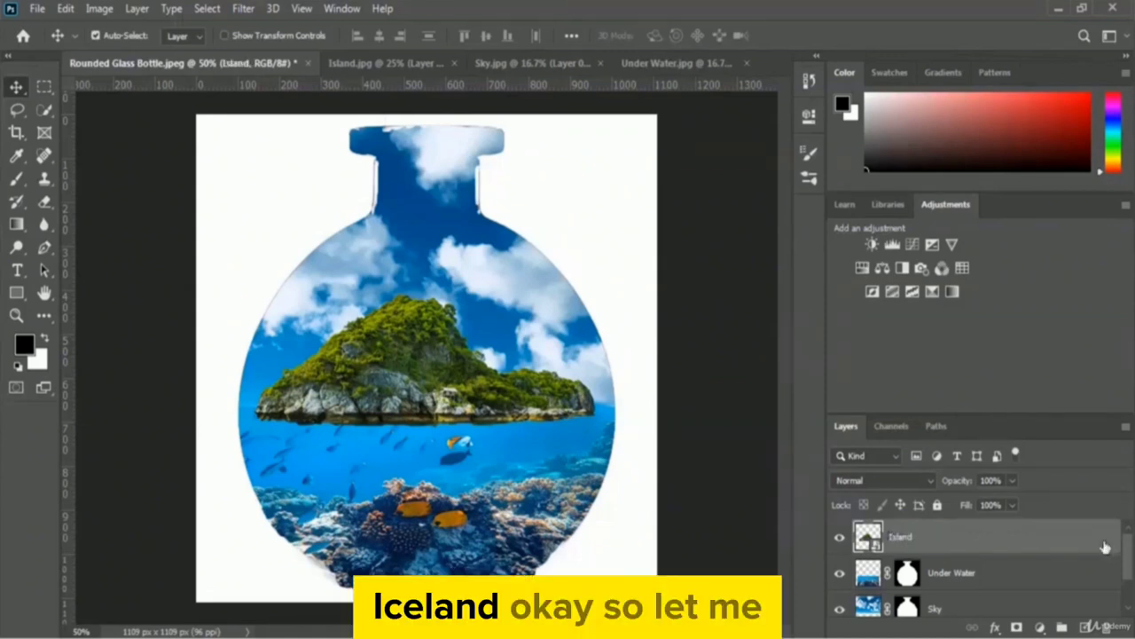
click(951, 576)
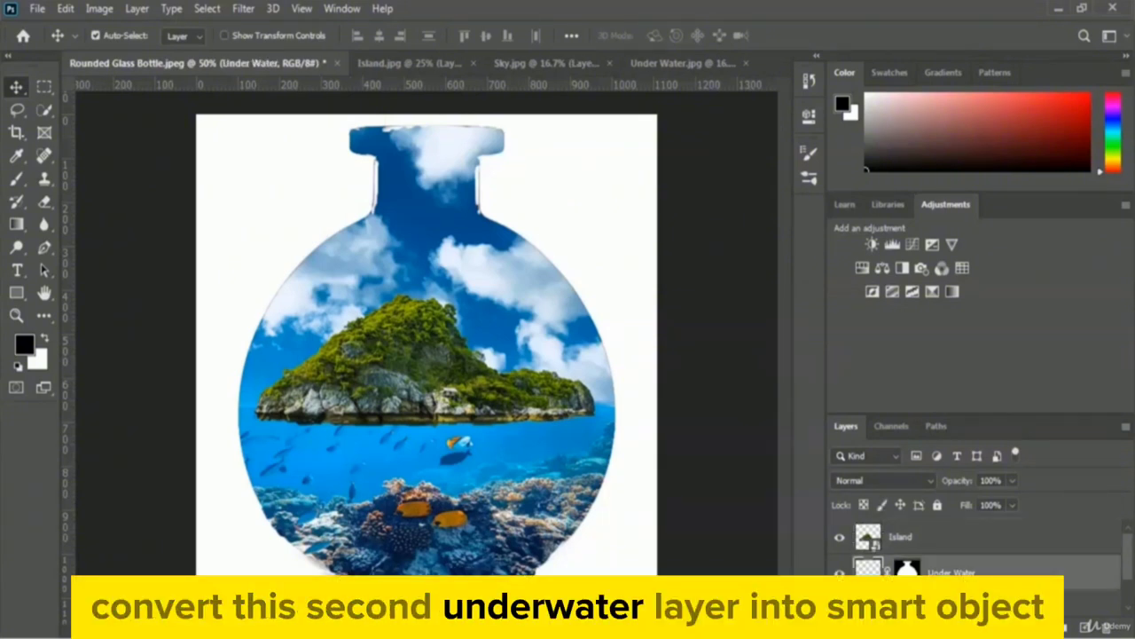
Convert the Under Water and Sky layers each to a smart object.
right_click(950, 573)
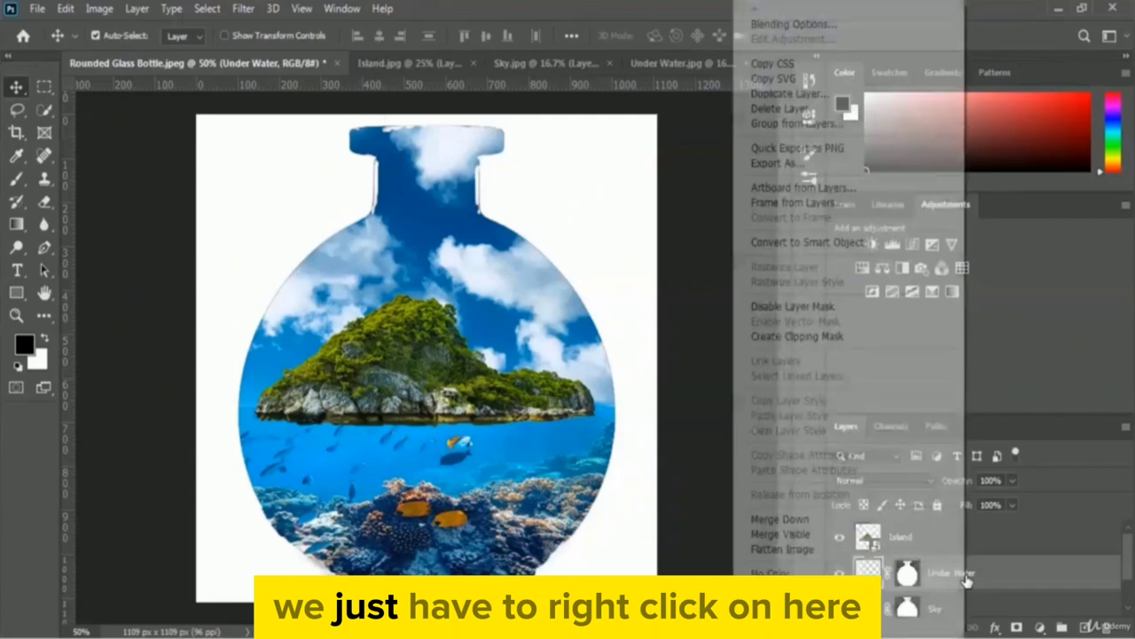
click(847, 247)
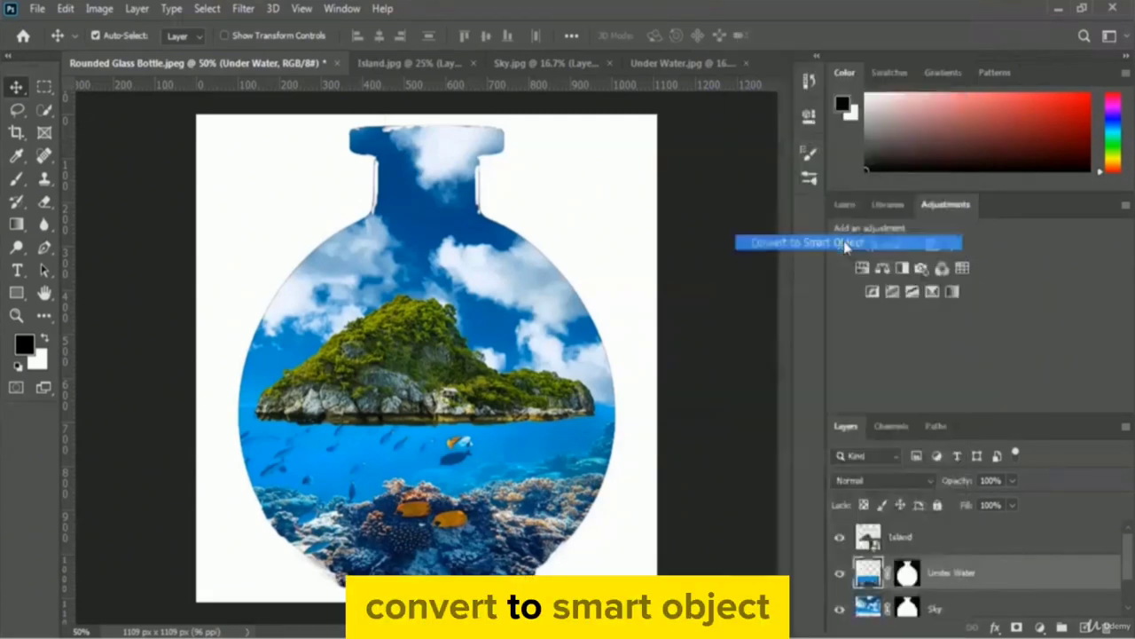
click(942, 610)
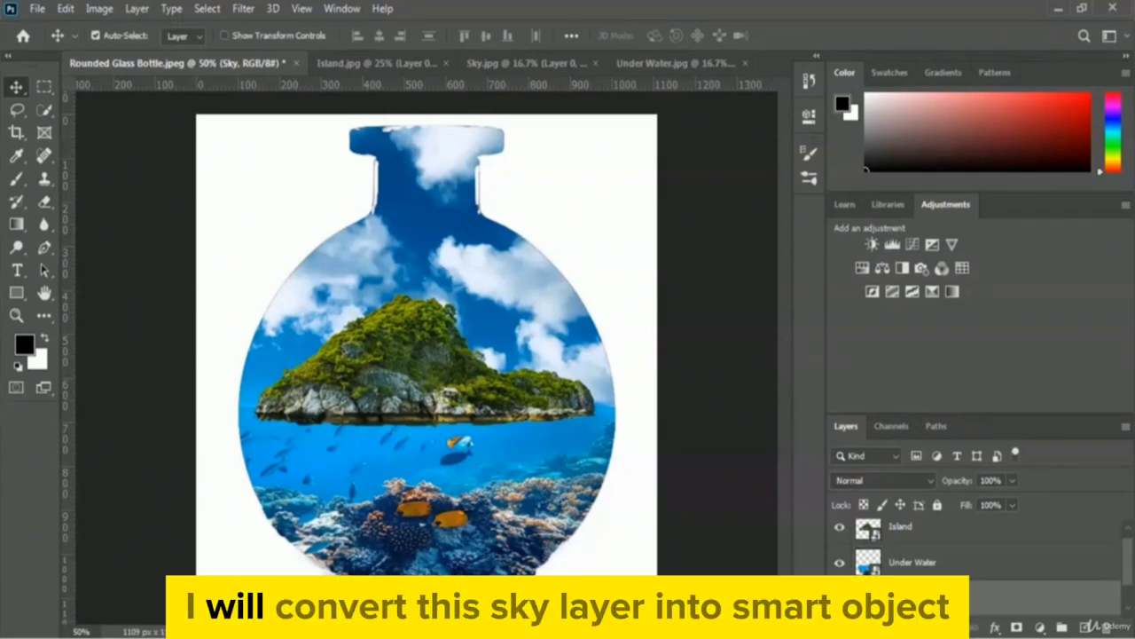
right_click(942, 609)
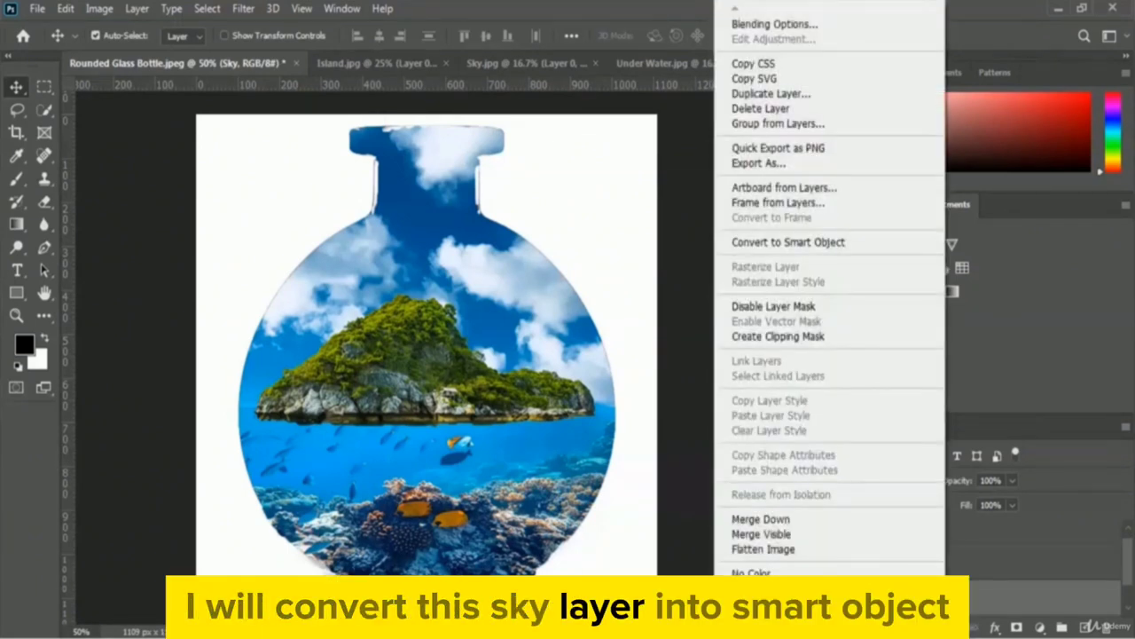
click(818, 245)
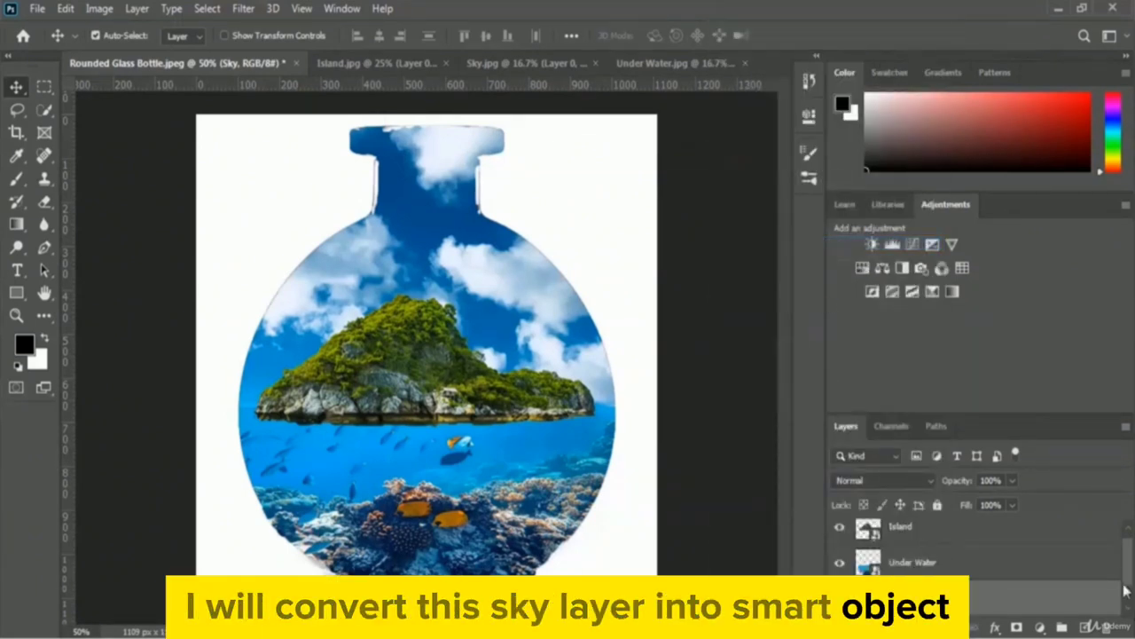
scroll(1130, 593, down, 1)
scroll(1131, 592, up, 2)
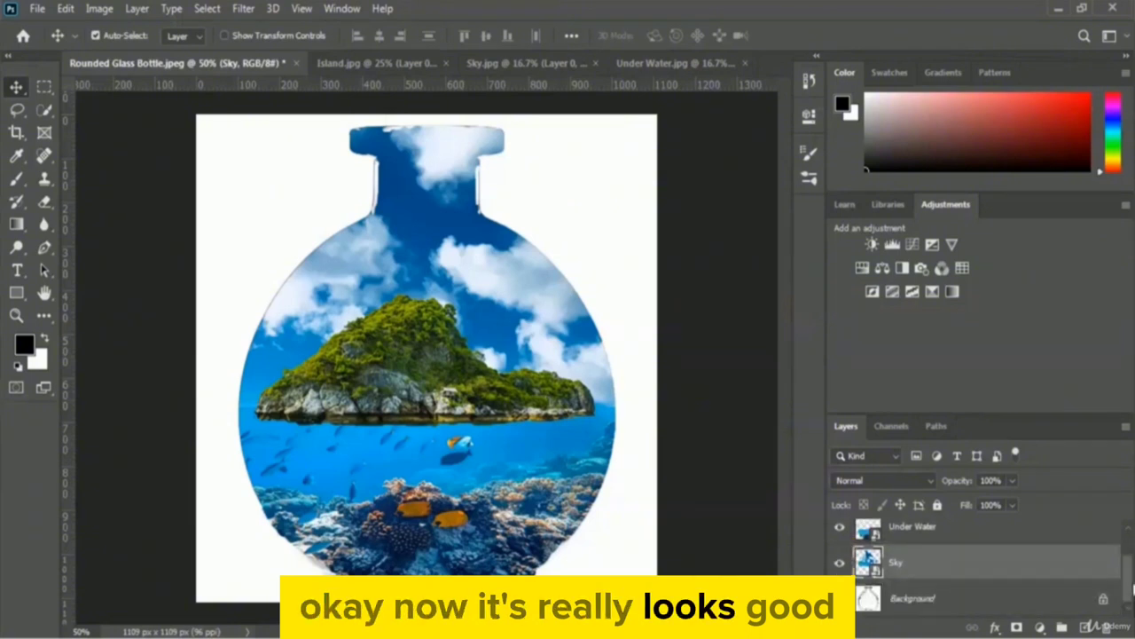